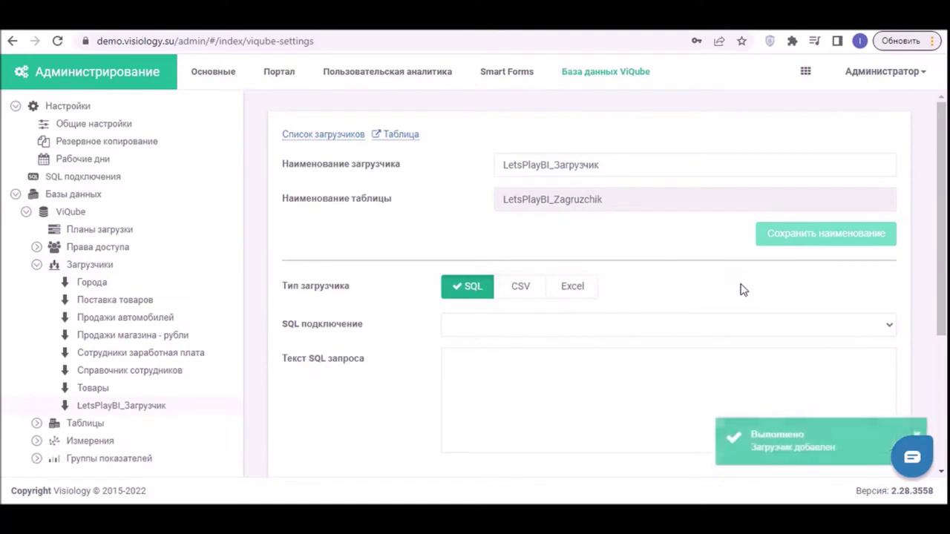
Set the loader type to CSV, choose the file QKA_PIPELINE_DATASET_V410.csv as its source, and save the loader settings.
{"action": "left_click", "coordinate": [522, 289]}
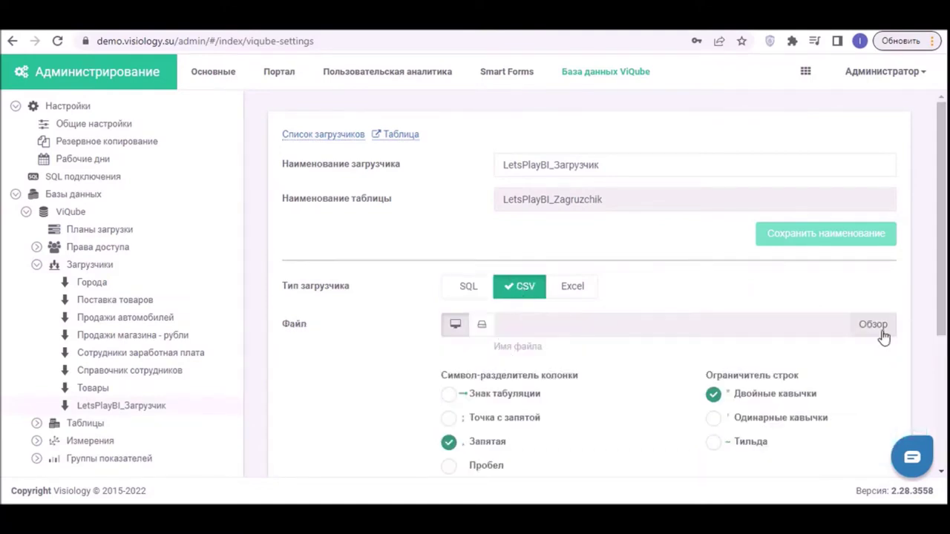
{"action": "left_click", "coordinate": [704, 327]}
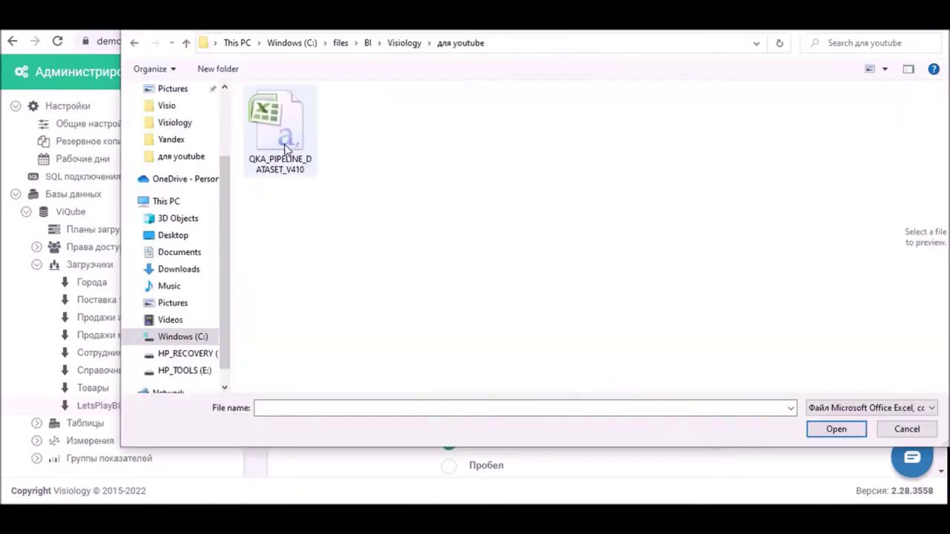
{"action": "left_click", "coordinate": [285, 144]}
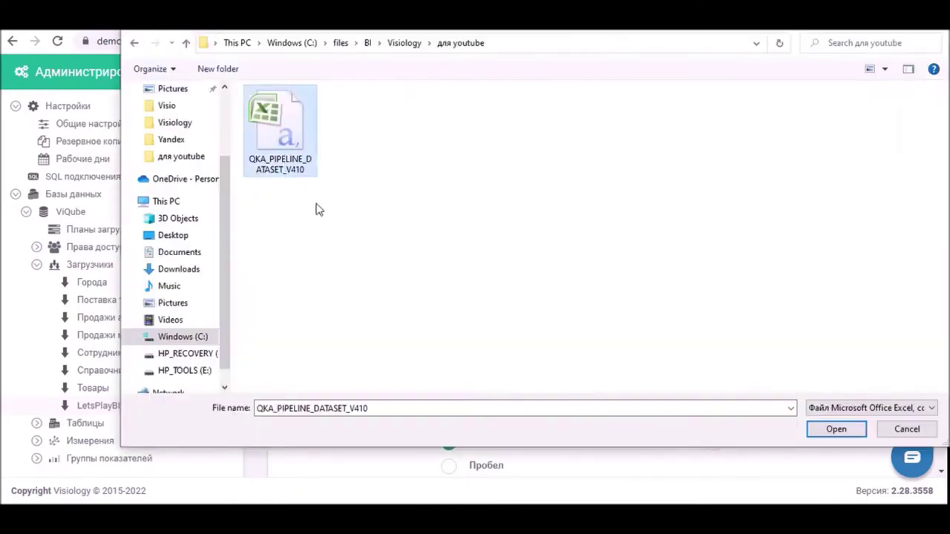
{"action": "left_click", "coordinate": [836, 429]}
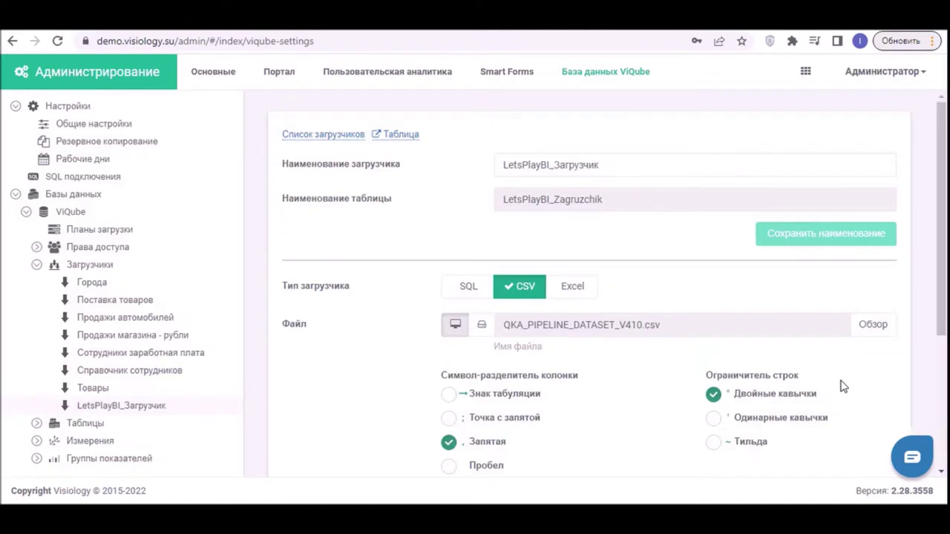
{"action": "scroll", "coordinate": [842, 386], "scroll_direction": "down", "scroll_amount": 1}
{"action": "scroll", "coordinate": [842, 385], "scroll_direction": "down", "scroll_amount": 1}
{"action": "left_click", "coordinate": [841, 382]}
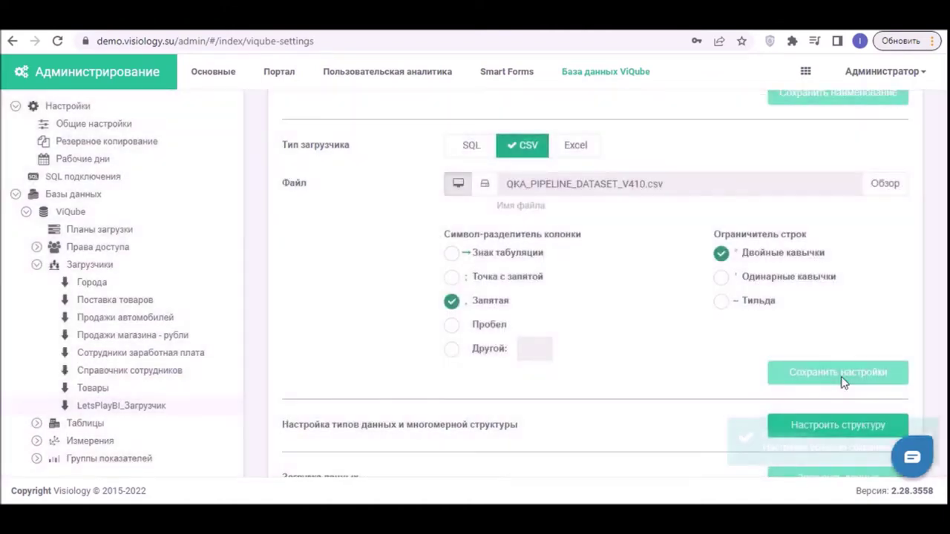
Open the loader's data structure setup and assign OPPORTUNITY_ID to a new dimension named LetsPlayBI_Сделки.
{"action": "scroll", "coordinate": [543, 409], "scroll_direction": "down", "scroll_amount": 1}
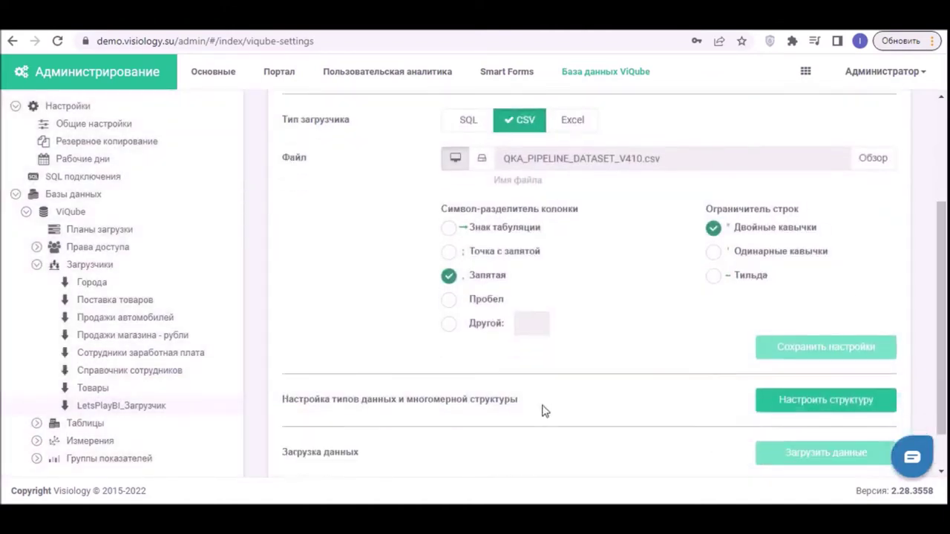
{"action": "left_click", "coordinate": [781, 356]}
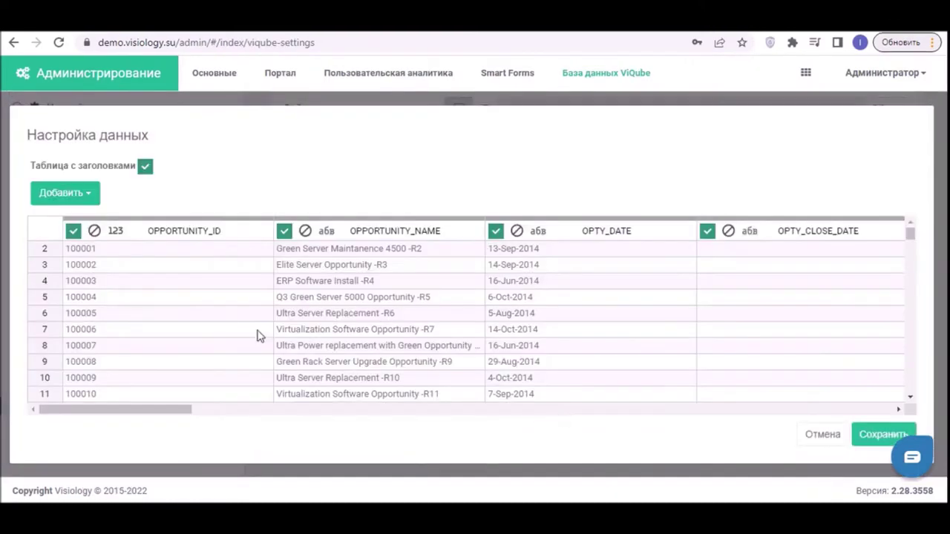
{"action": "left_click", "coordinate": [95, 234]}
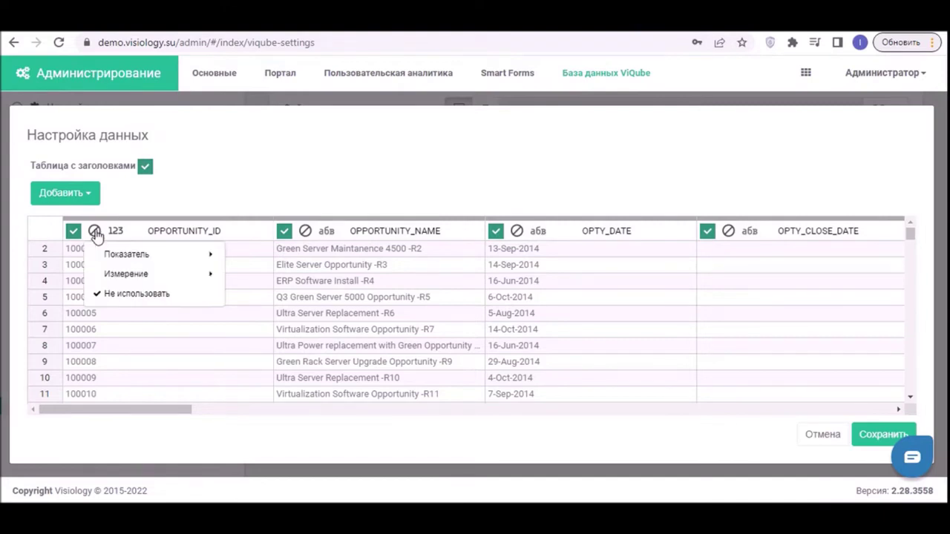
{"action": "mouse_move", "coordinate": [110, 272]}
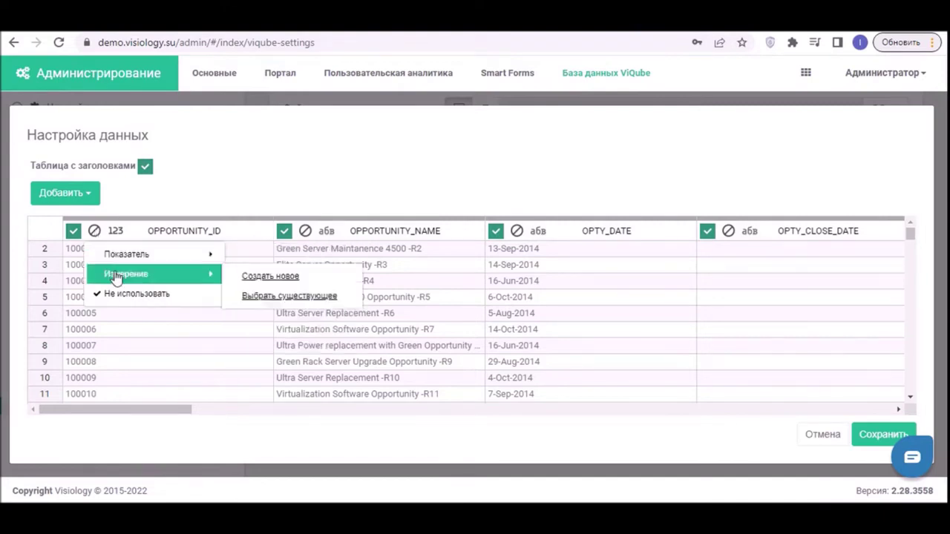
{"action": "left_click", "coordinate": [286, 275]}
{"action": "left_click", "coordinate": [95, 233]}
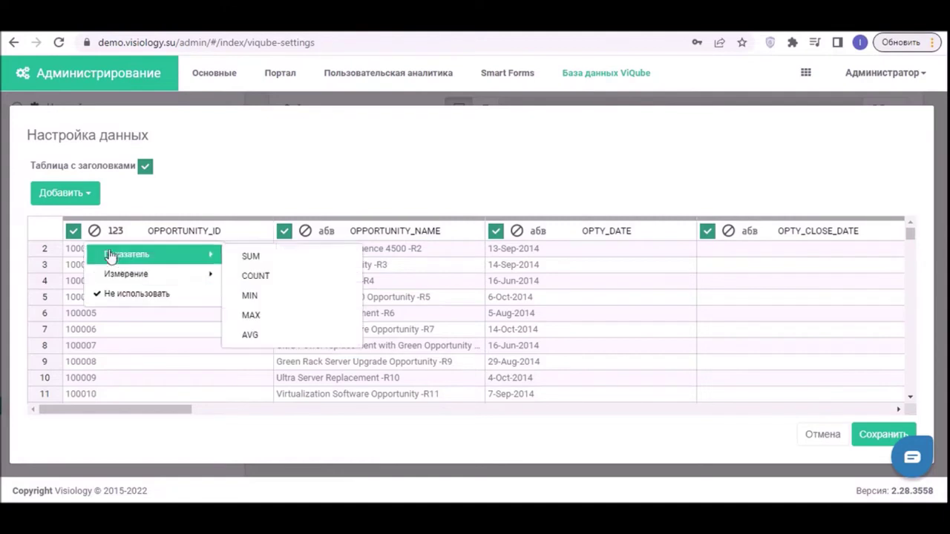
{"action": "mouse_move", "coordinate": [131, 273]}
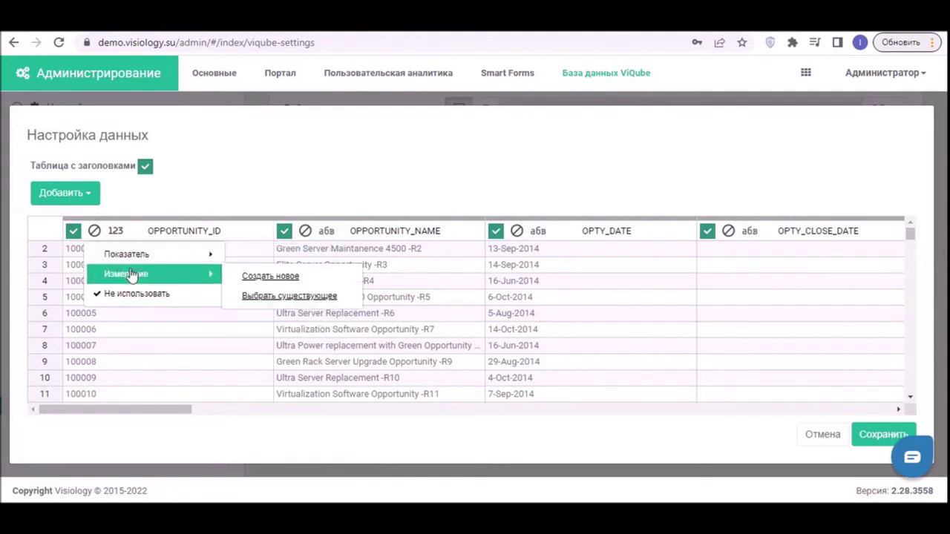
{"action": "left_click", "coordinate": [257, 279]}
{"action": "type", "text": "LetsPlayBI_Сделка"}
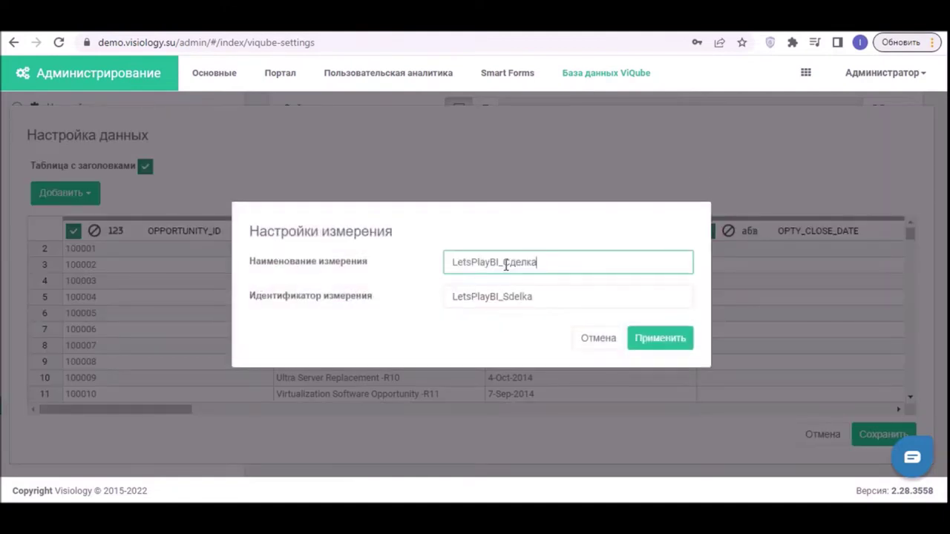
{"action": "left_click", "coordinate": [662, 340]}
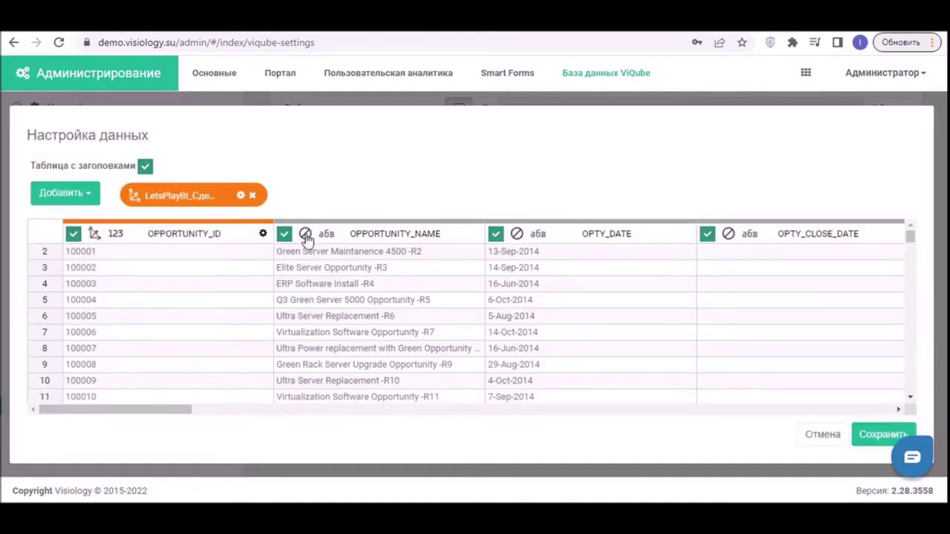
Assign the OPPORTUNITY_NAME, OPTY_DATE and OPTY_CLOSE_DATE columns to the LetsPlayBI_Сделки dimension.
{"action": "left_click", "coordinate": [305, 236]}
{"action": "mouse_move", "coordinate": [330, 282]}
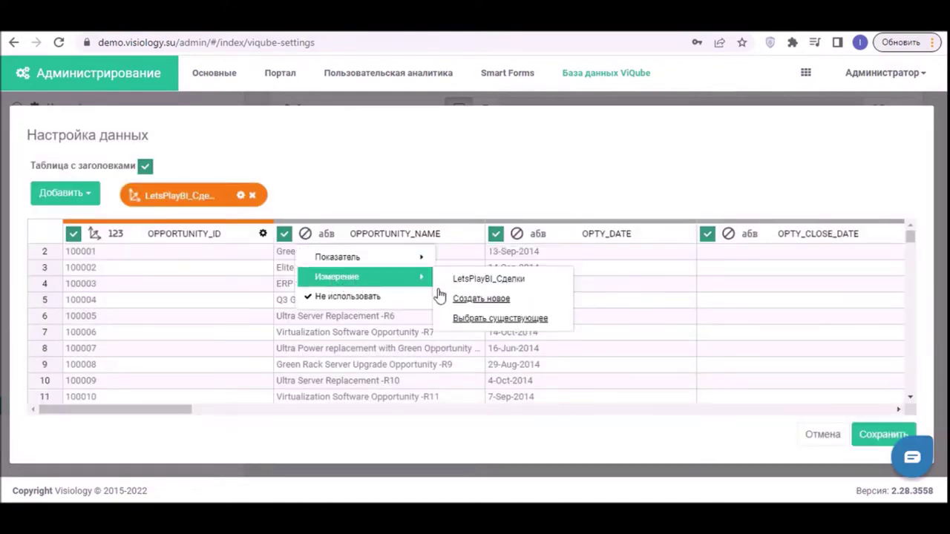
{"action": "left_click", "coordinate": [491, 280]}
{"action": "left_click", "coordinate": [516, 234]}
{"action": "mouse_move", "coordinate": [555, 281]}
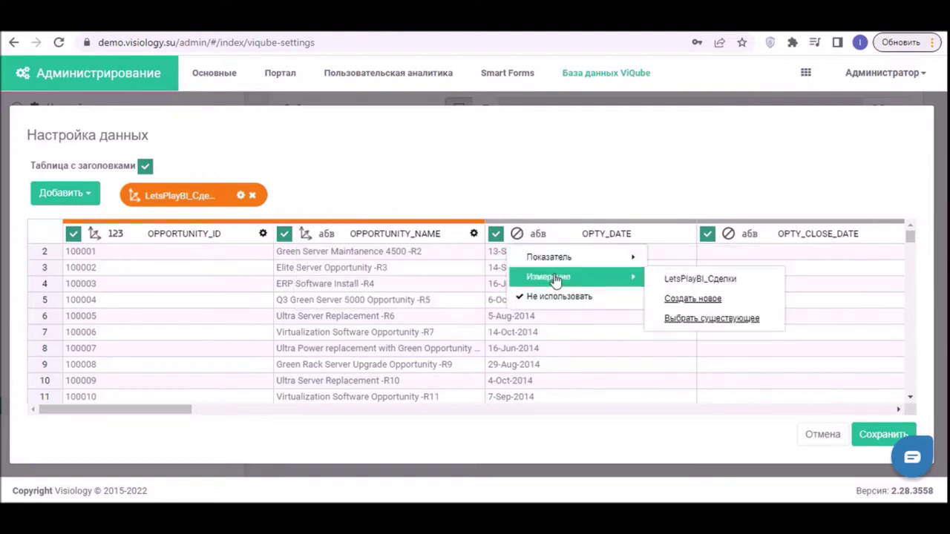
{"action": "left_click", "coordinate": [700, 278]}
{"action": "left_click", "coordinate": [727, 234]}
{"action": "mouse_move", "coordinate": [759, 280]}
{"action": "left_click", "coordinate": [670, 279]}
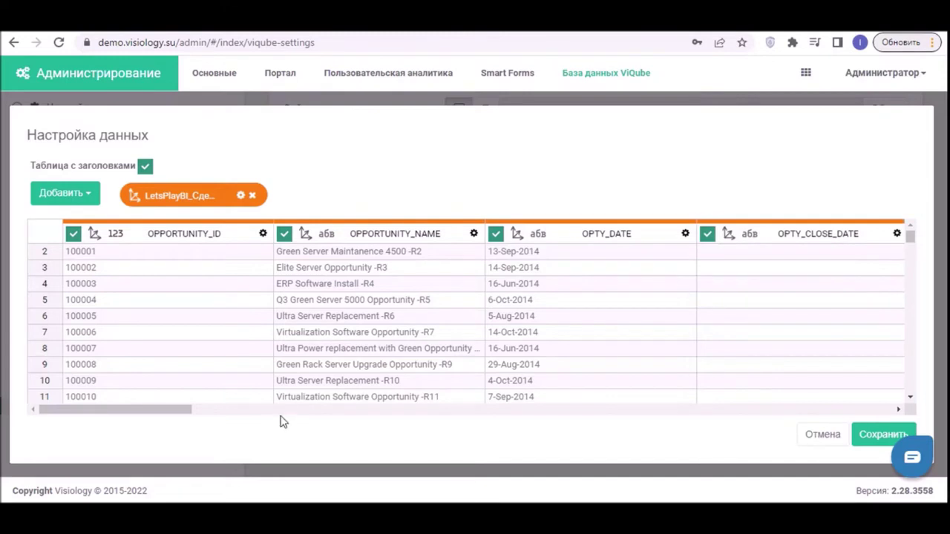
Assign the last activity date, OPPORTUNITY_STAGE and OPPORTUNITY_SOURCE columns to the LetsPlayBI_Сделки dimension.
{"action": "left_click", "coordinate": [282, 409]}
{"action": "left_click", "coordinate": [173, 234]}
{"action": "mouse_move", "coordinate": [223, 276]}
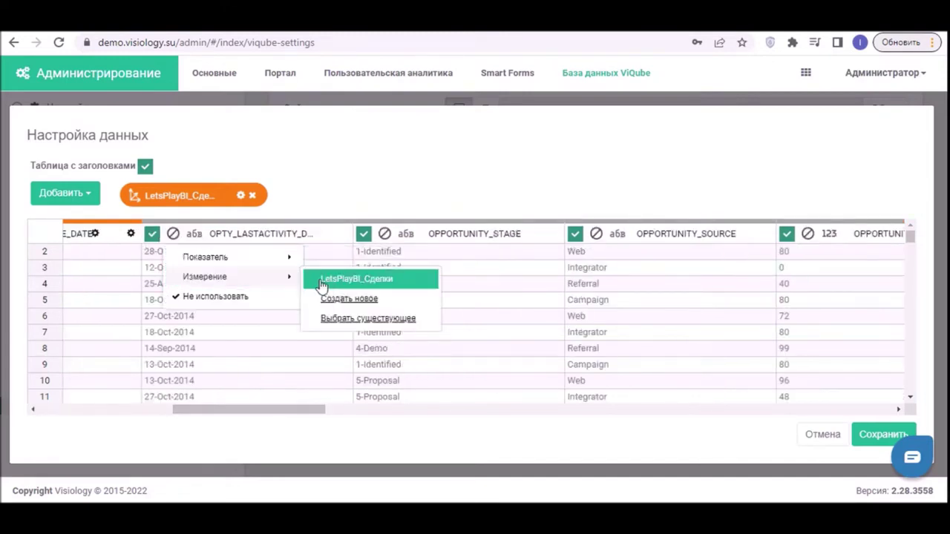
{"action": "left_click", "coordinate": [330, 286]}
{"action": "left_click", "coordinate": [385, 234]}
{"action": "mouse_move", "coordinate": [415, 274]}
{"action": "left_click", "coordinate": [538, 281]}
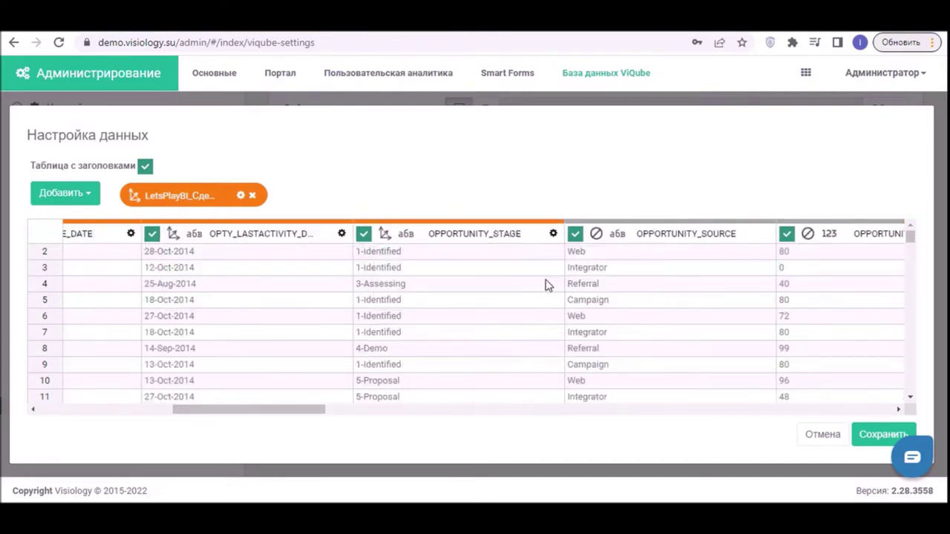
{"action": "left_click", "coordinate": [598, 236]}
{"action": "mouse_move", "coordinate": [710, 276]}
{"action": "left_click", "coordinate": [790, 280]}
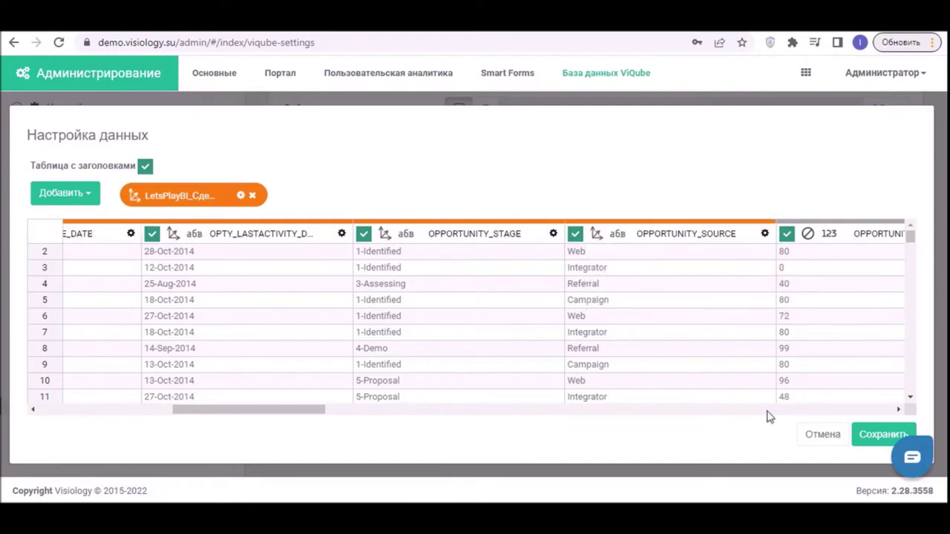
Make OPPORTUNITY_PROB an AVG measure in a new measure group named LetsPlayBI_Показатели.
{"action": "left_click", "coordinate": [769, 410]}
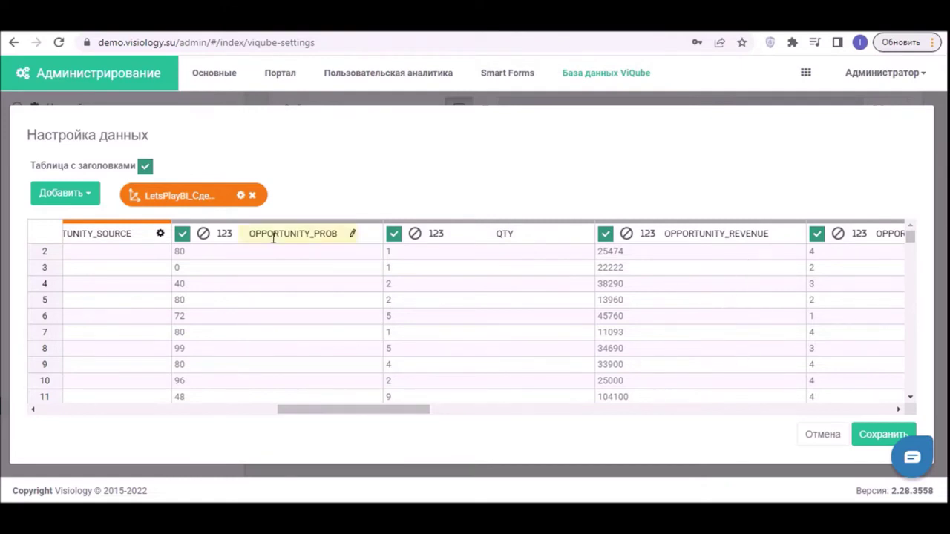
{"action": "left_click", "coordinate": [204, 235]}
{"action": "mouse_move", "coordinate": [235, 267]}
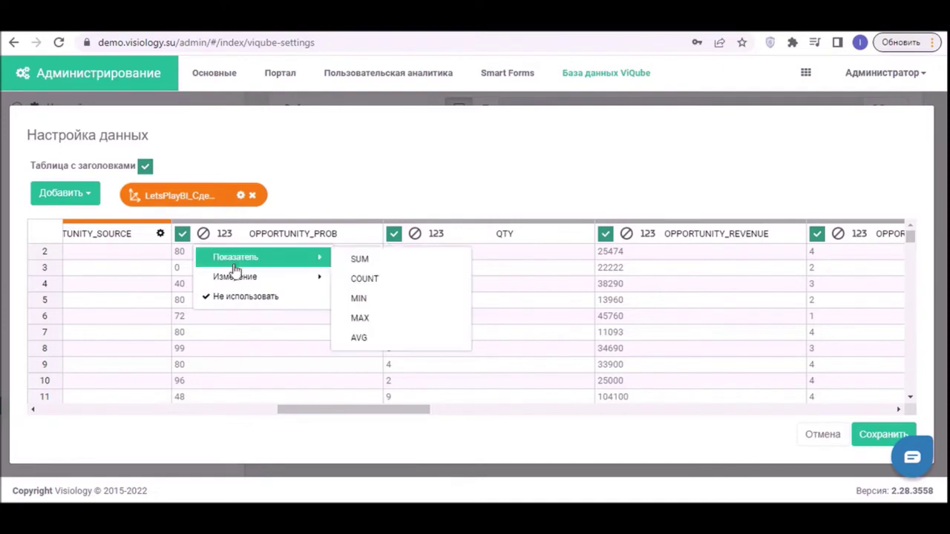
{"action": "left_click", "coordinate": [383, 341]}
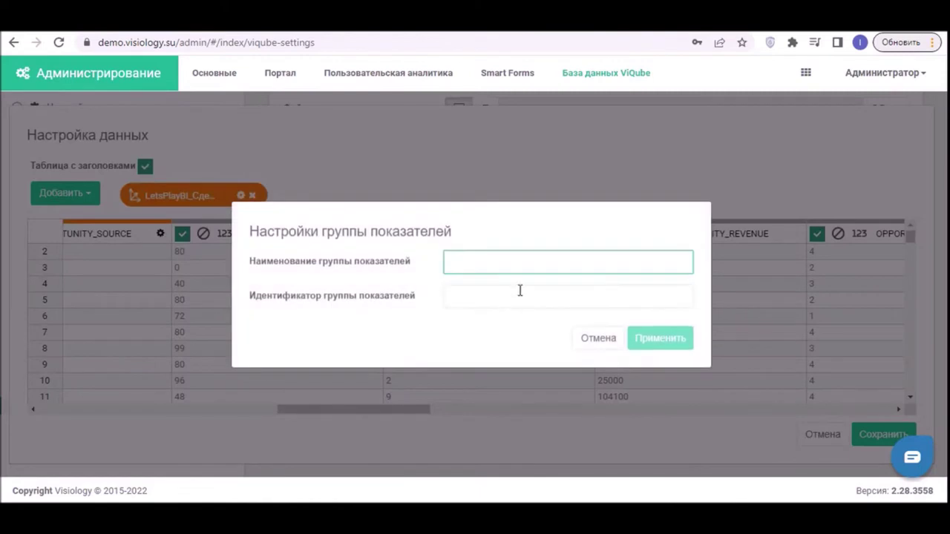
{"action": "type", "text": "LetsPlayBI_Показатели"}
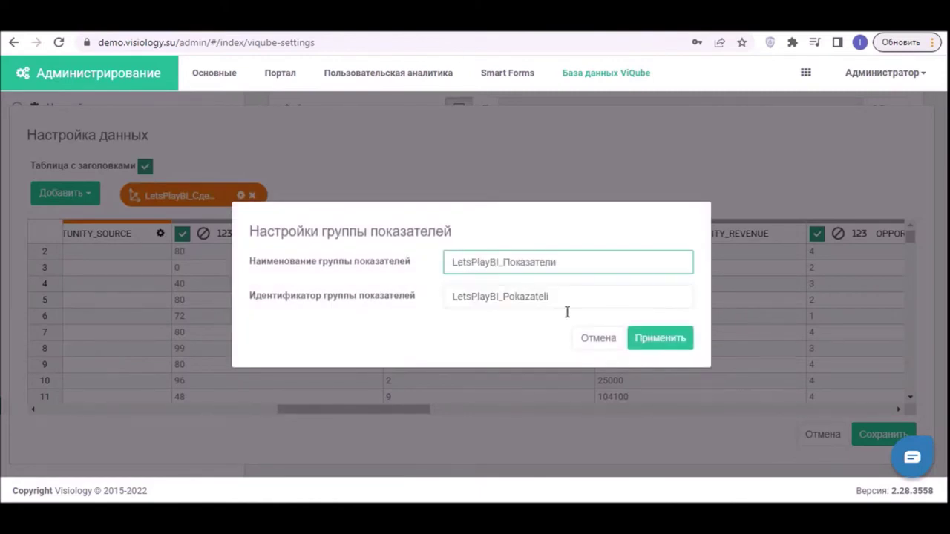
{"action": "left_click", "coordinate": [667, 345]}
Make the QTY and OPPORTUNITY_REVENUE columns measures with SUM aggregation.
{"action": "left_click", "coordinate": [415, 236]}
{"action": "mouse_move", "coordinate": [501, 261]}
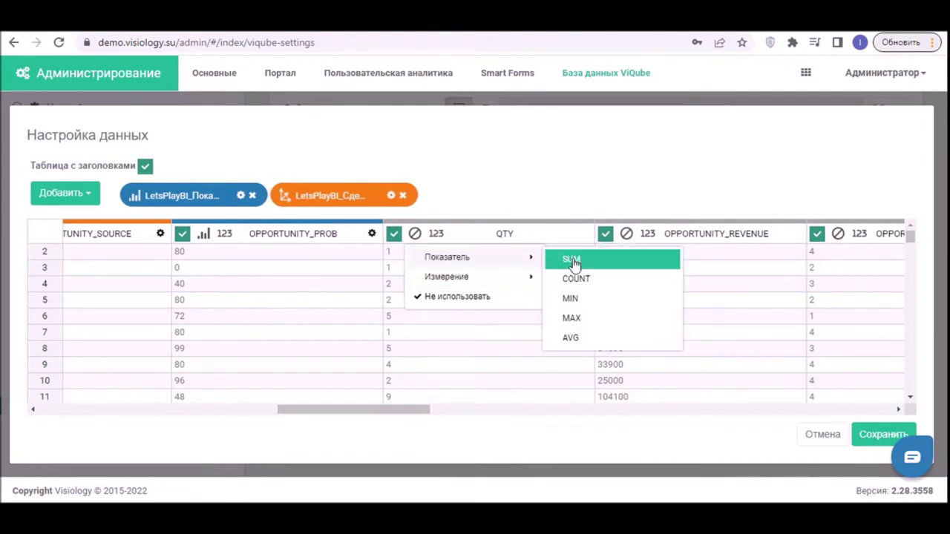
{"action": "left_click", "coordinate": [571, 260]}
{"action": "left_click", "coordinate": [627, 236]}
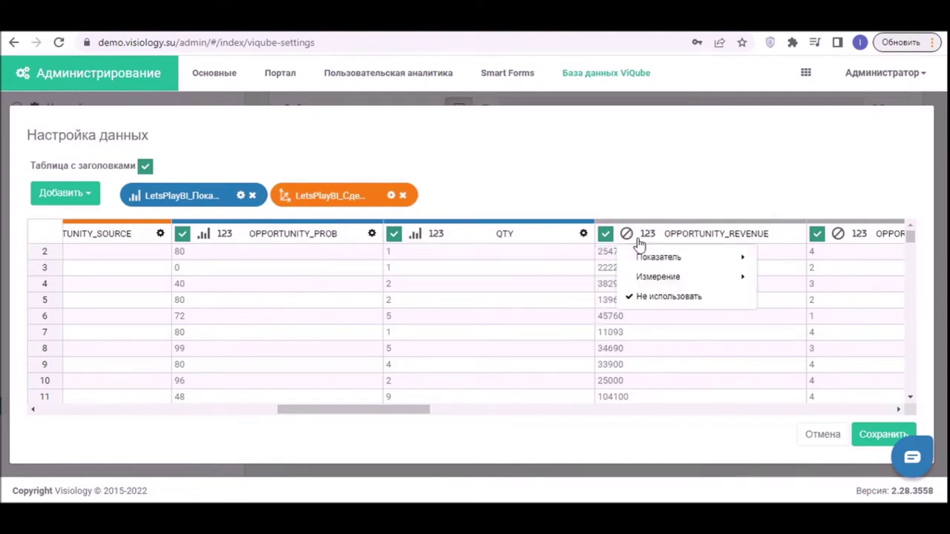
{"action": "mouse_move", "coordinate": [659, 257]}
{"action": "left_click", "coordinate": [783, 260]}
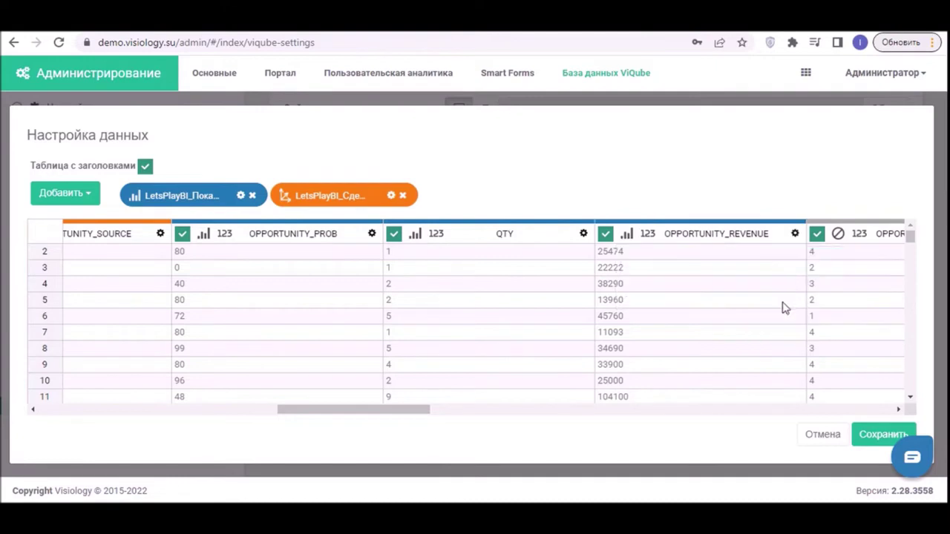
Assign the CUSTOMER_NAME column to a new dimension named LetsPlayBI_Заказчики.
{"action": "left_click_drag", "start_coordinate": [377, 411], "coordinate": [533, 411]}
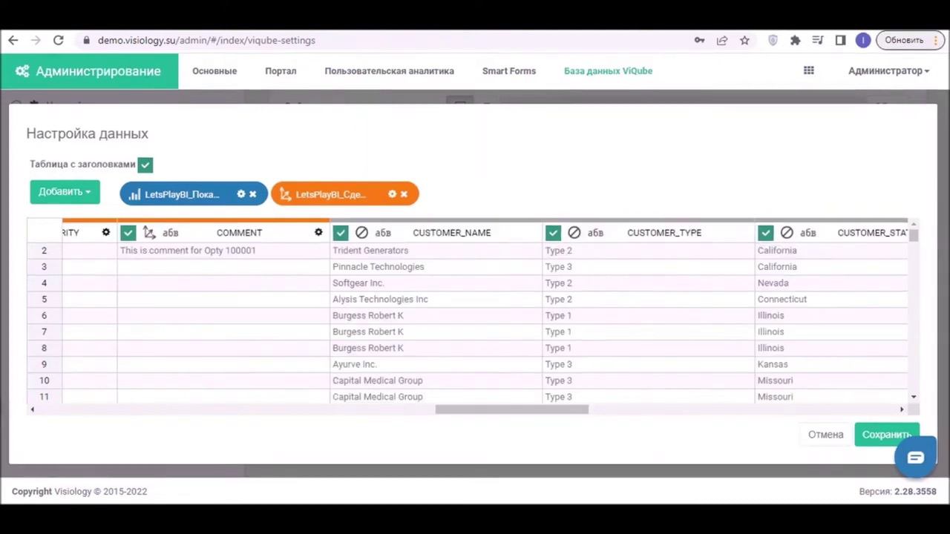
{"action": "left_click", "coordinate": [362, 232]}
{"action": "mouse_move", "coordinate": [388, 278]}
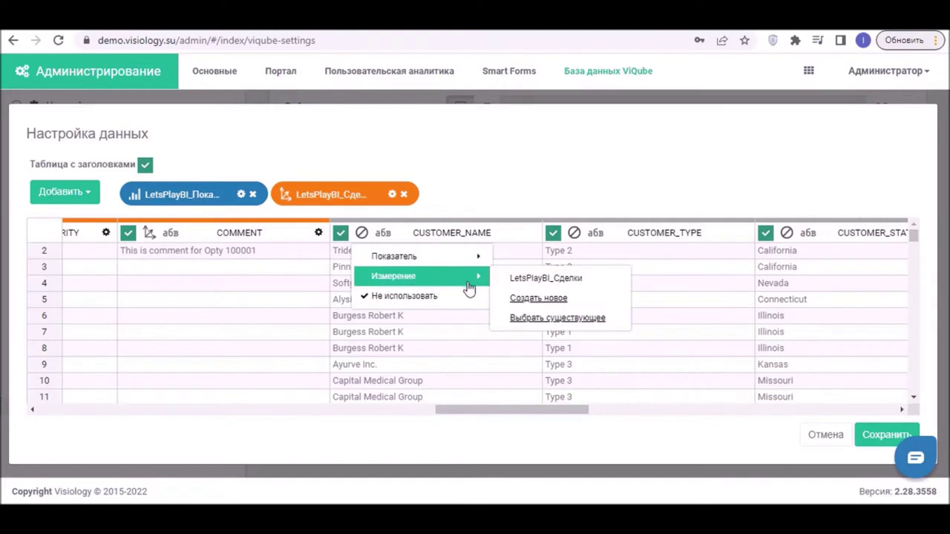
{"action": "left_click", "coordinate": [537, 300]}
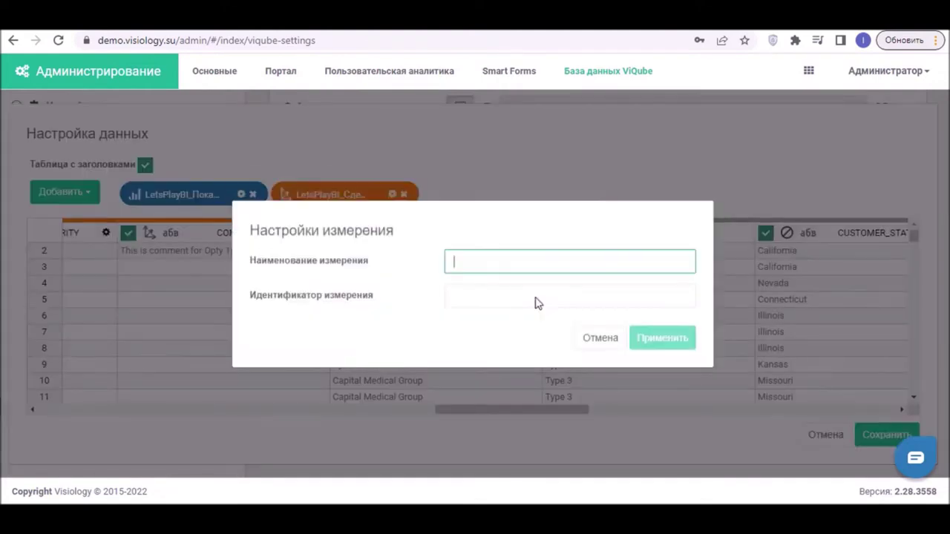
{"action": "type", "text": "LetsPlayBI_Заказчики"}
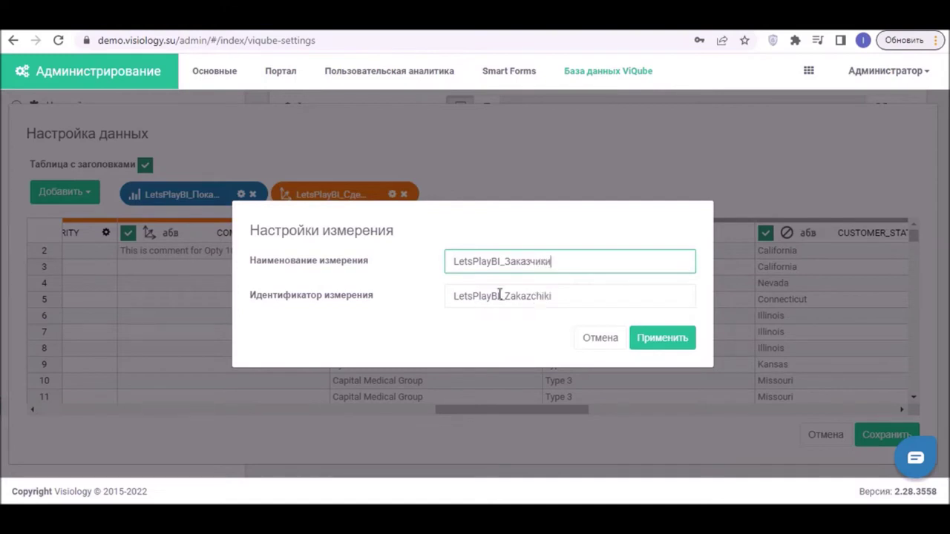
{"action": "left_click", "coordinate": [668, 341]}
Assign the CUSTOMER_TYPE, CUSTOMER_STATE and CUSTOMER_COUNTRY columns to the LetsPlayBI_Заказчики dimension.
{"action": "left_click", "coordinate": [575, 236]}
{"action": "mouse_move", "coordinate": [619, 276]}
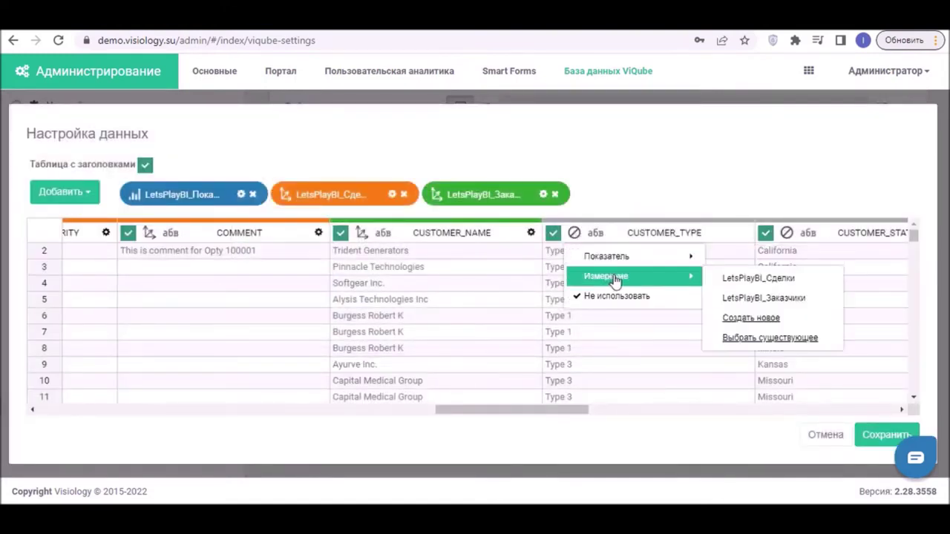
{"action": "left_click", "coordinate": [757, 298]}
{"action": "left_click_drag", "start_coordinate": [556, 415], "coordinate": [633, 416]}
{"action": "left_click", "coordinate": [349, 232]}
{"action": "mouse_move", "coordinate": [400, 275]}
{"action": "left_click", "coordinate": [549, 297]}
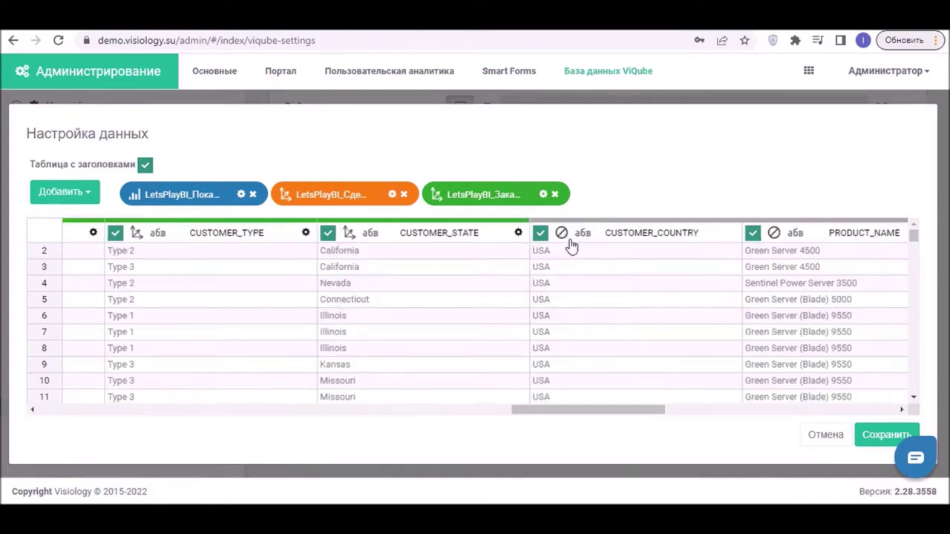
{"action": "left_click", "coordinate": [562, 233]}
{"action": "mouse_move", "coordinate": [671, 278]}
{"action": "left_click", "coordinate": [764, 297]}
Assign the PRODUCT_NAME column to a new dimension named LetsPlayBI_Продукция.
{"action": "left_click_drag", "start_coordinate": [645, 414], "coordinate": [698, 422]}
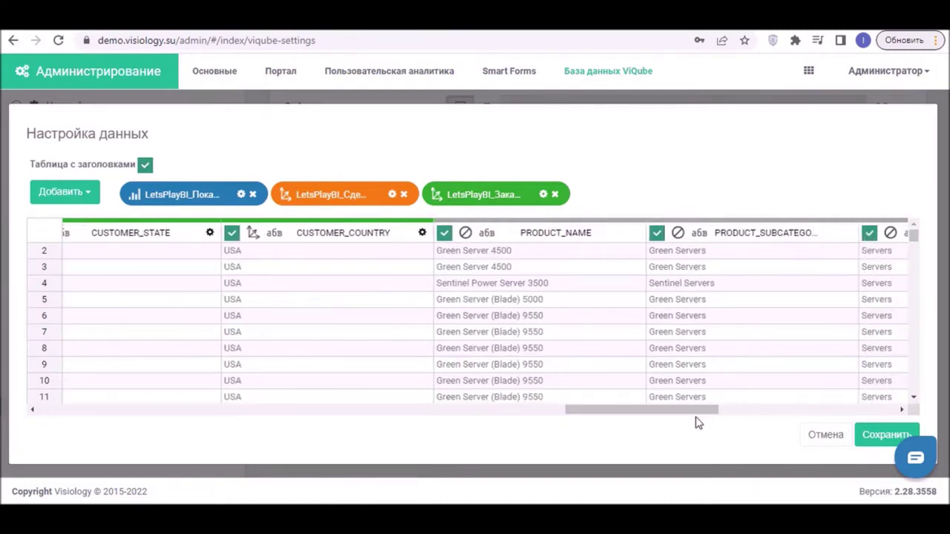
{"action": "left_click", "coordinate": [466, 234]}
{"action": "mouse_move", "coordinate": [509, 276]}
{"action": "left_click", "coordinate": [639, 318]}
{"action": "type", "text": "LetsPlayBI_"}
{"action": "type", "text": "Продукц"}
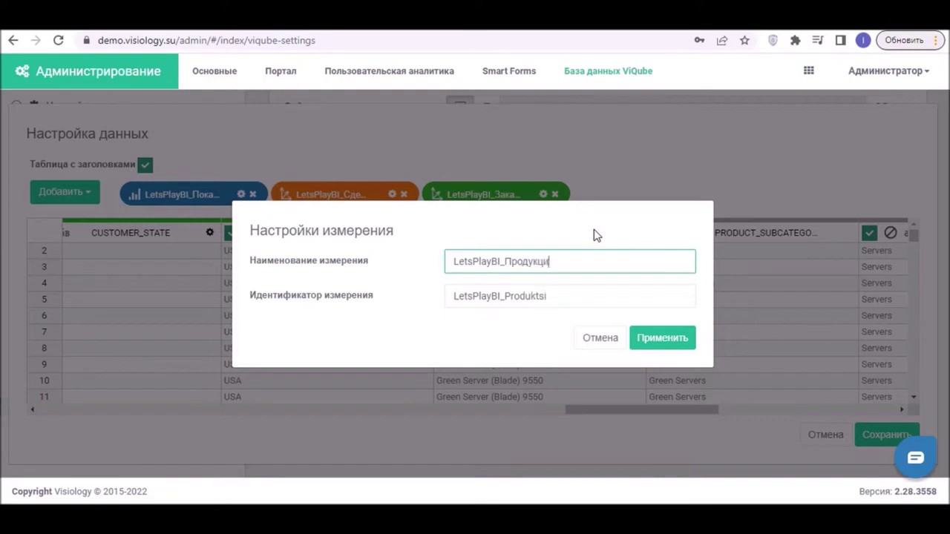
{"action": "left_click", "coordinate": [662, 338]}
Assign the PRODUCT_SUBCATEGORY and PRODUCT_CATEGORY columns to the LetsPlayBI_Продукция dimension.
{"action": "left_click", "coordinate": [676, 233]}
{"action": "mouse_move", "coordinate": [706, 279]}
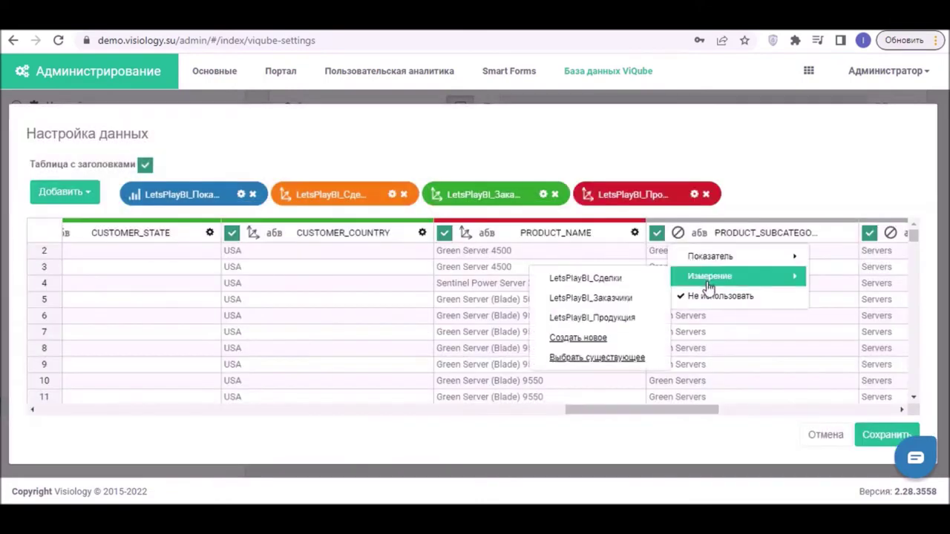
{"action": "left_click", "coordinate": [614, 319]}
{"action": "left_click_drag", "start_coordinate": [700, 412], "coordinate": [774, 412]}
{"action": "left_click", "coordinate": [469, 235]}
{"action": "left_click", "coordinate": [469, 234]}
{"action": "left_click", "coordinate": [469, 235]}
{"action": "mouse_move", "coordinate": [520, 274]}
{"action": "left_click", "coordinate": [658, 316]}
Assign the OWNER_LAST_NAME column to a new dimension named LetsPlayBI_Владелец сделки.
{"action": "left_click_drag", "start_coordinate": [711, 410], "coordinate": [761, 428]}
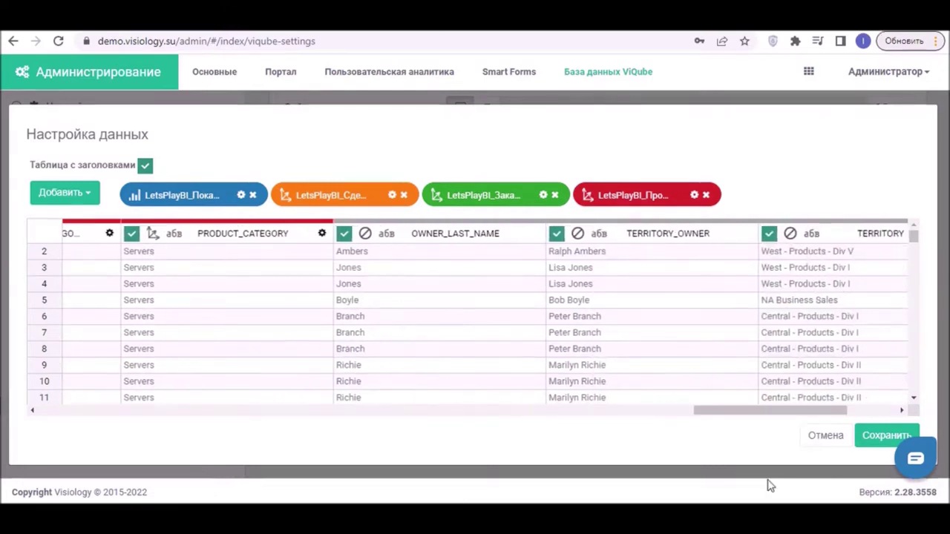
{"action": "left_click", "coordinate": [364, 235]}
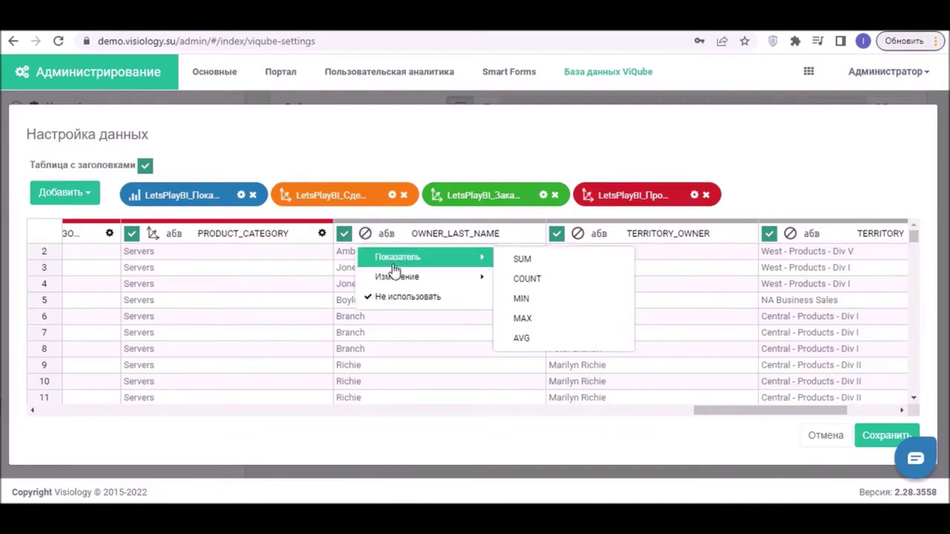
{"action": "mouse_move", "coordinate": [393, 277]}
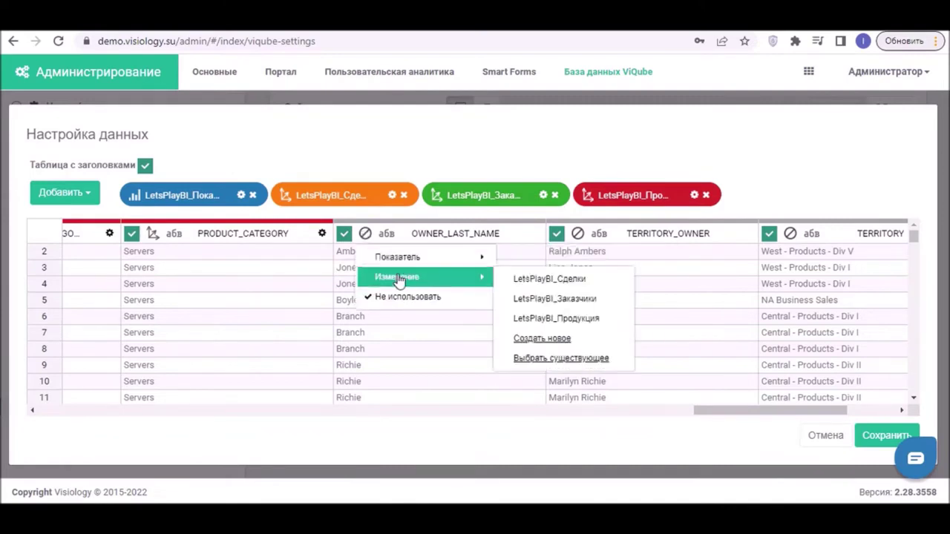
{"action": "left_click", "coordinate": [555, 338]}
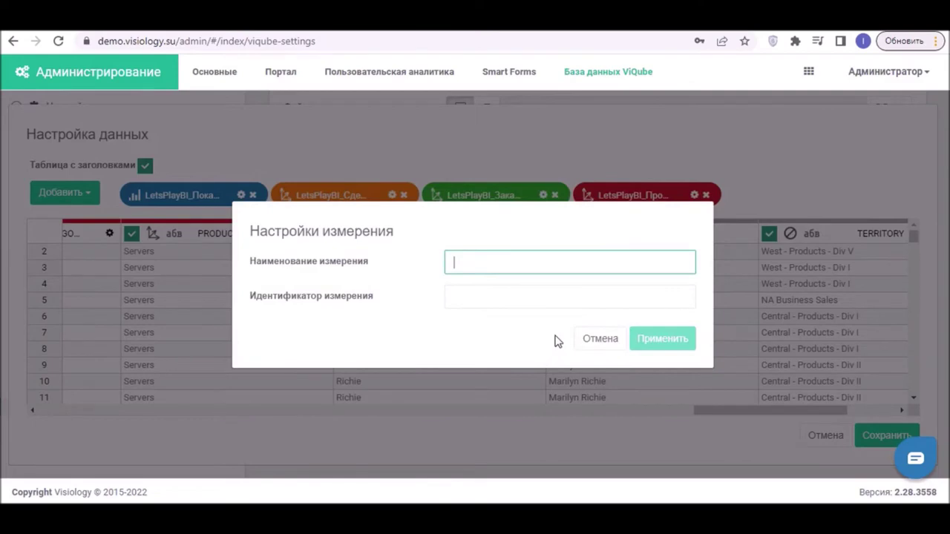
{"action": "type", "text": "LetsPlayBI_Владелец сдели"}
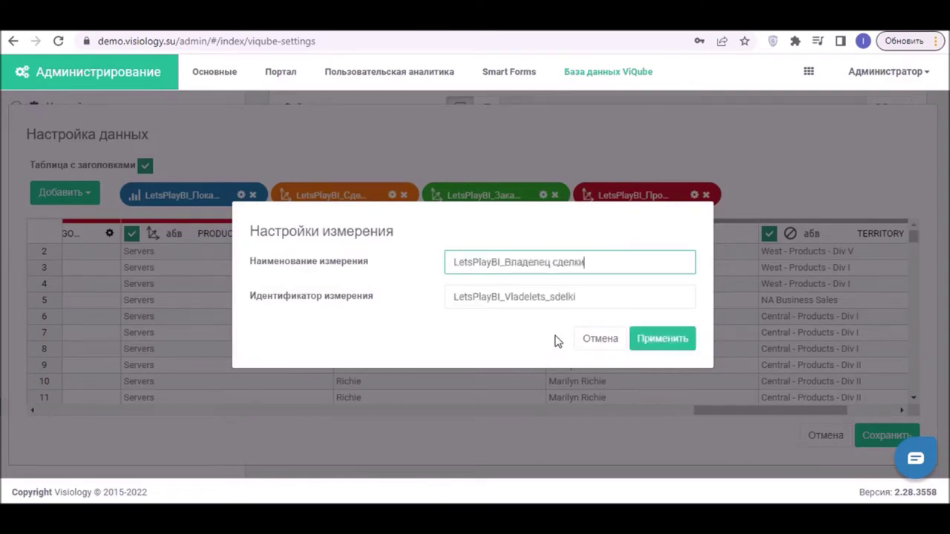
{"action": "left_click", "coordinate": [663, 339]}
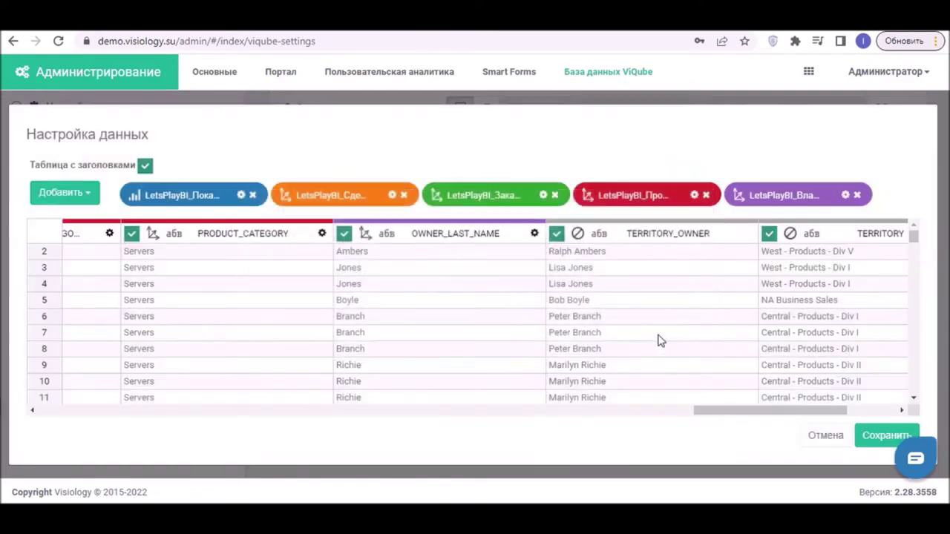
Assign the TERRITORY_OWNER and TERRITORY columns to the LetsPlayBI_Владелец сделки dimension.
{"action": "left_click", "coordinate": [577, 234]}
{"action": "mouse_move", "coordinate": [694, 282]}
{"action": "left_click", "coordinate": [790, 233]}
{"action": "mouse_move", "coordinate": [812, 275]}
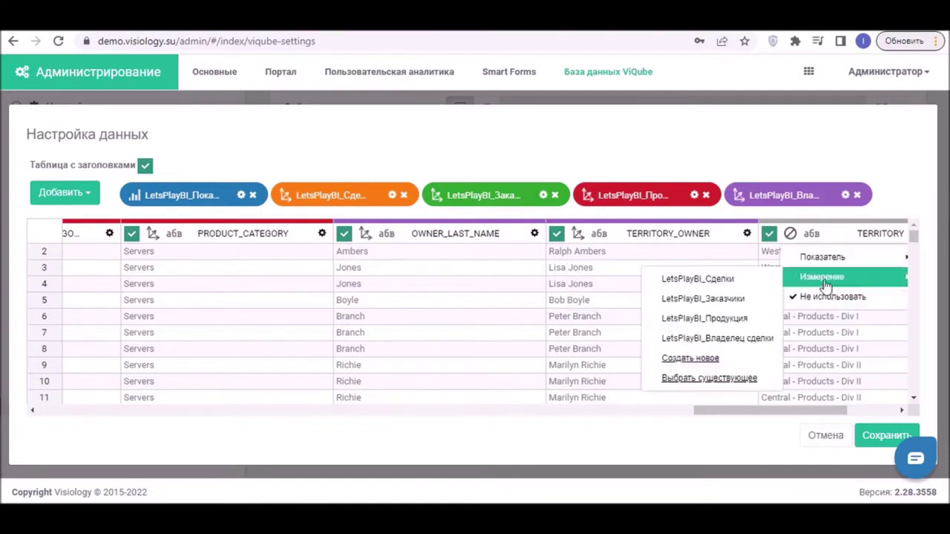
{"action": "left_click", "coordinate": [721, 339]}
Assign the TARGET_CLOSE_DATE column to the LetsPlayBI_Сделки dimension.
{"action": "left_click_drag", "start_coordinate": [753, 414], "coordinate": [803, 428]}
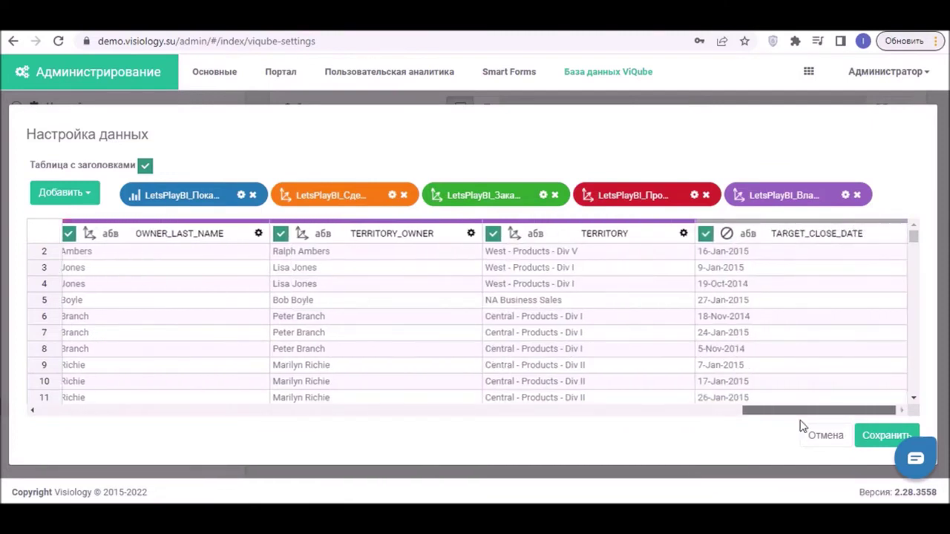
{"action": "left_click", "coordinate": [727, 235]}
{"action": "mouse_move", "coordinate": [755, 278]}
{"action": "left_click", "coordinate": [693, 280]}
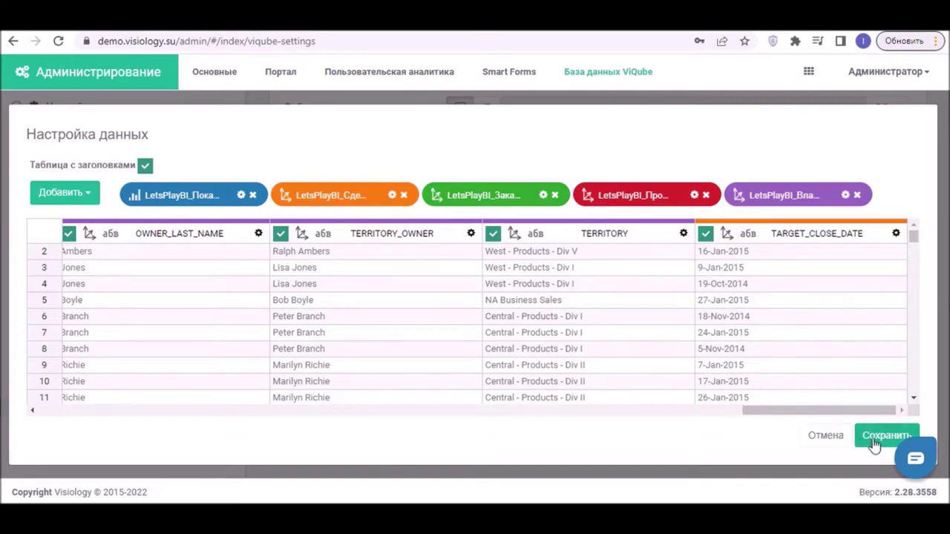
Save the column mapping and load the data from QKA_PIPELINE_DATASET_V410.csv into the database.
{"action": "left_click", "coordinate": [884, 435]}
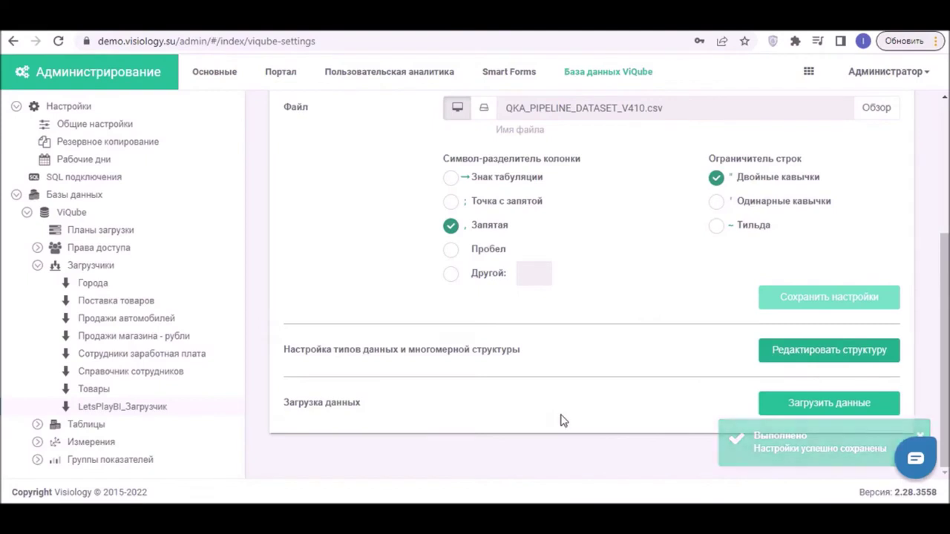
{"action": "left_click", "coordinate": [827, 406]}
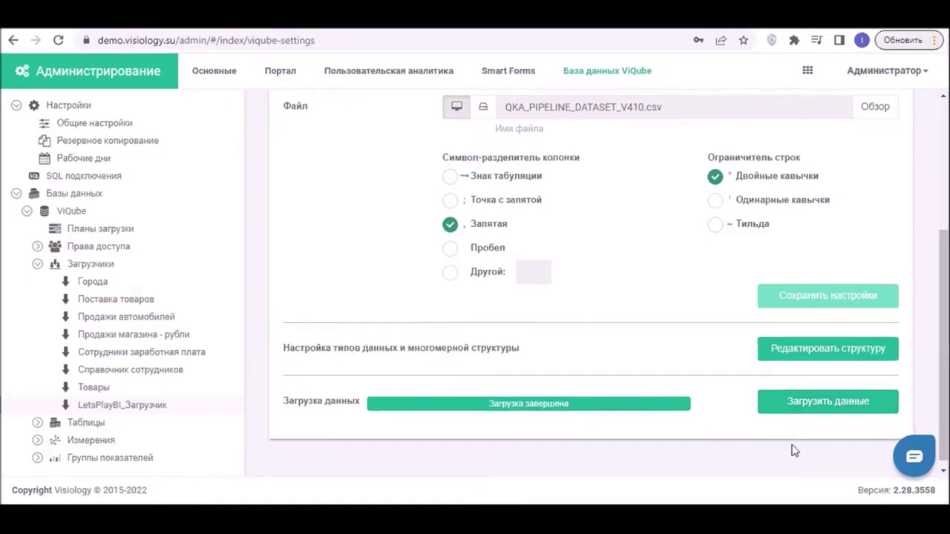
{"action": "scroll", "coordinate": [295, 399], "scroll_direction": "down", "scroll_amount": 1}
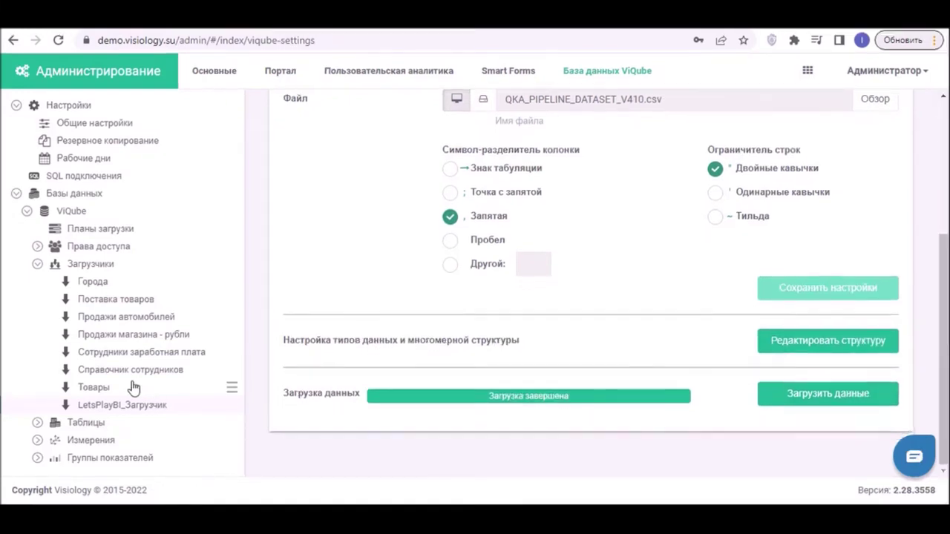
Look through the database's dimensions and measure groups, and open the LettPlayBI_Показатели measure group.
{"action": "left_click", "coordinate": [38, 439]}
{"action": "scroll", "coordinate": [93, 393], "scroll_direction": "down", "scroll_amount": 10}
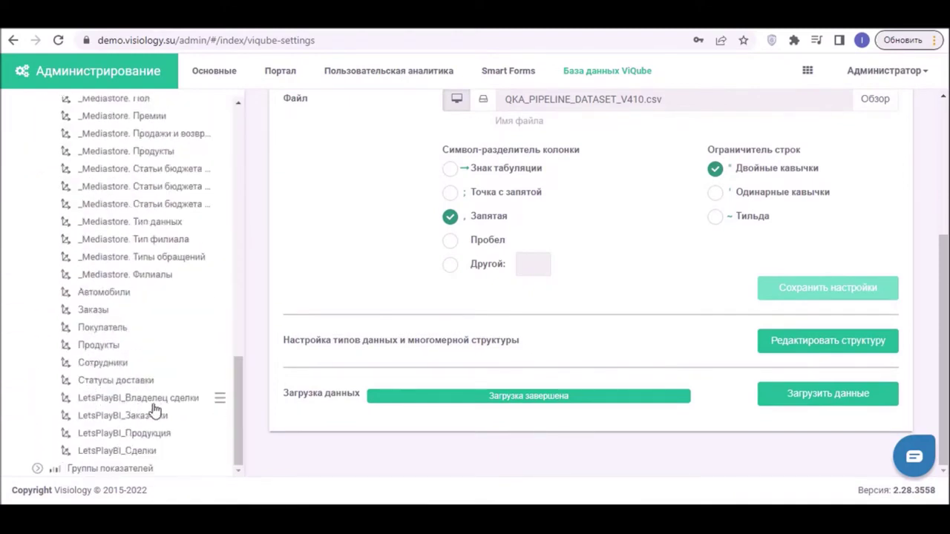
{"action": "left_click", "coordinate": [37, 468]}
{"action": "scroll", "coordinate": [131, 415], "scroll_direction": "down", "scroll_amount": 4}
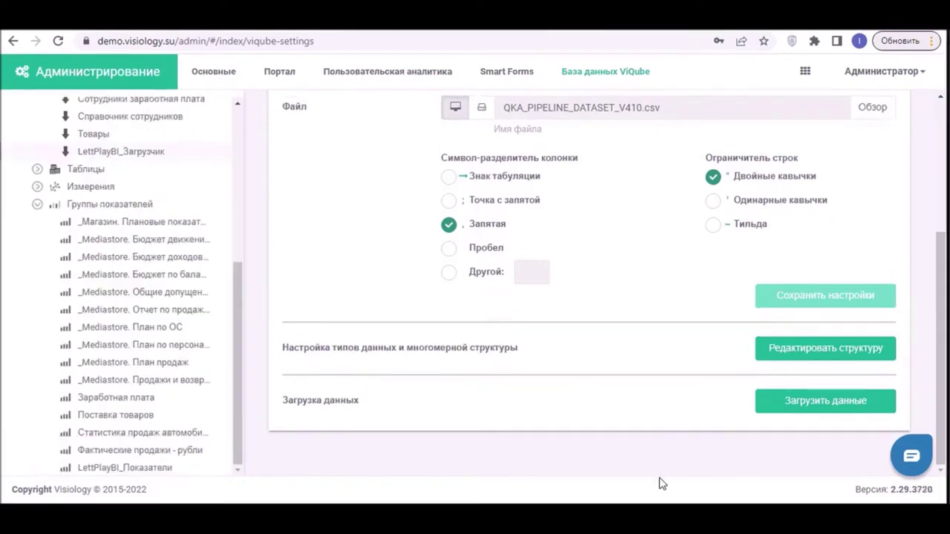
{"action": "left_click", "coordinate": [125, 468]}
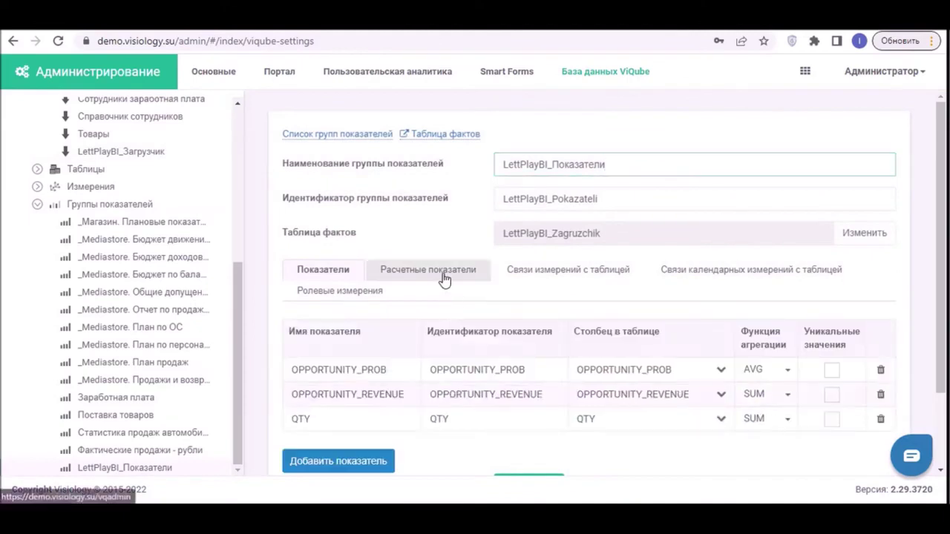
Add a calculated measure named Количество сделок to the LettPlayBI_Показатели group.
{"action": "left_click", "coordinate": [444, 274]}
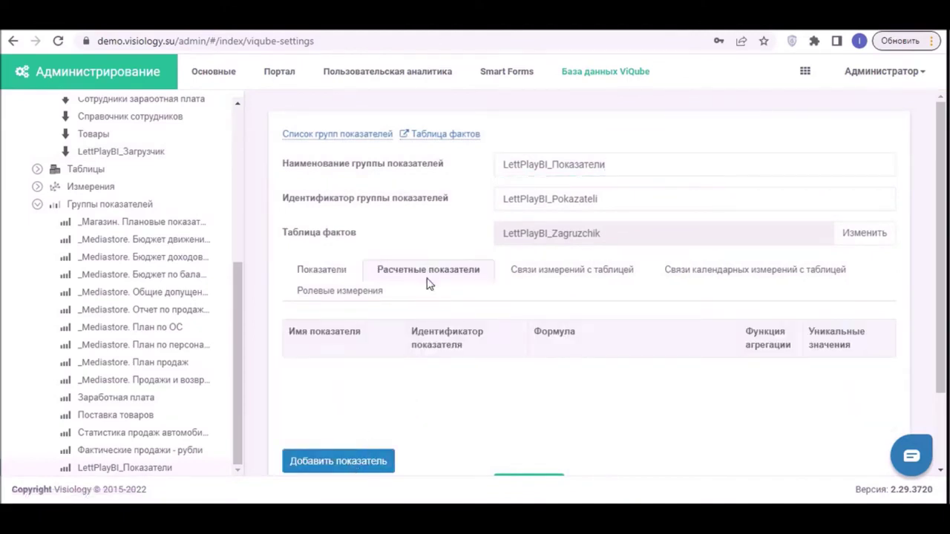
{"action": "left_click", "coordinate": [346, 463]}
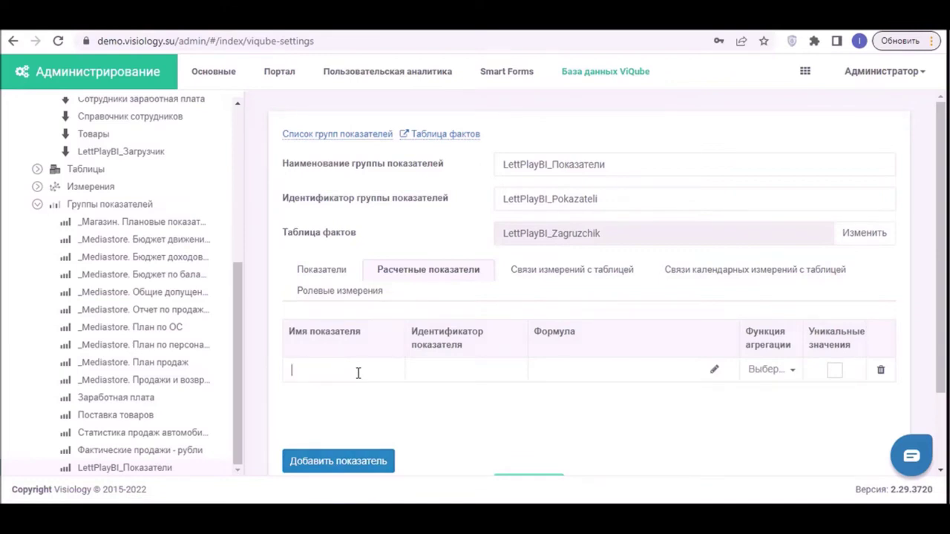
{"action": "type", "text": "Количество сделок"}
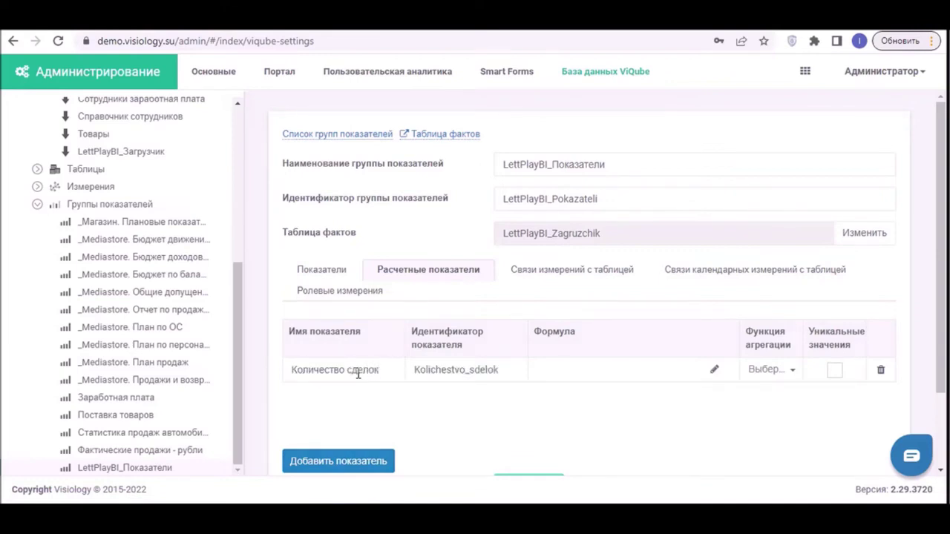
Set the formula of Количество сделок to the OPPORTUNITY_ID attribute of the LettPlayBI_Сделки dimension.
{"action": "left_click", "coordinate": [714, 369]}
{"action": "left_click", "coordinate": [502, 252]}
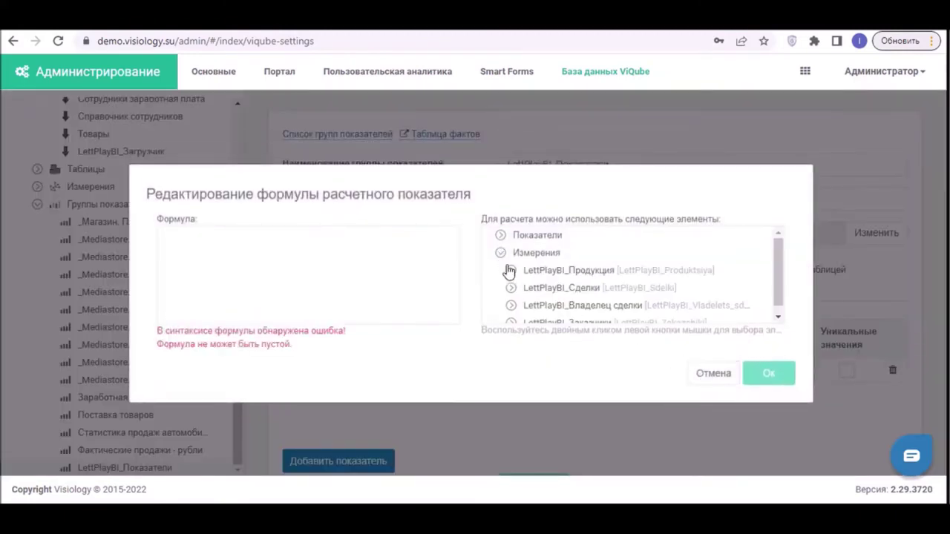
{"action": "left_click", "coordinate": [510, 288]}
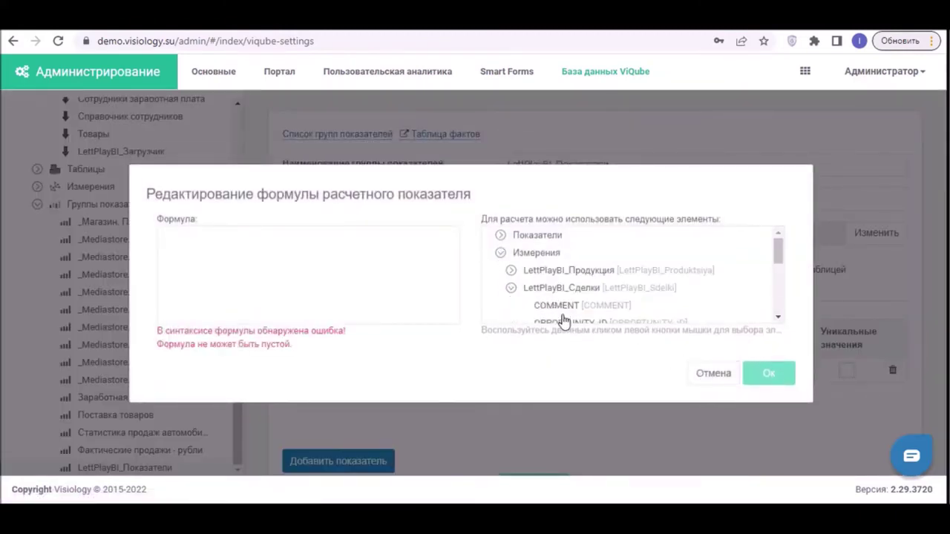
{"action": "scroll", "coordinate": [568, 316], "scroll_direction": "down", "scroll_amount": 2}
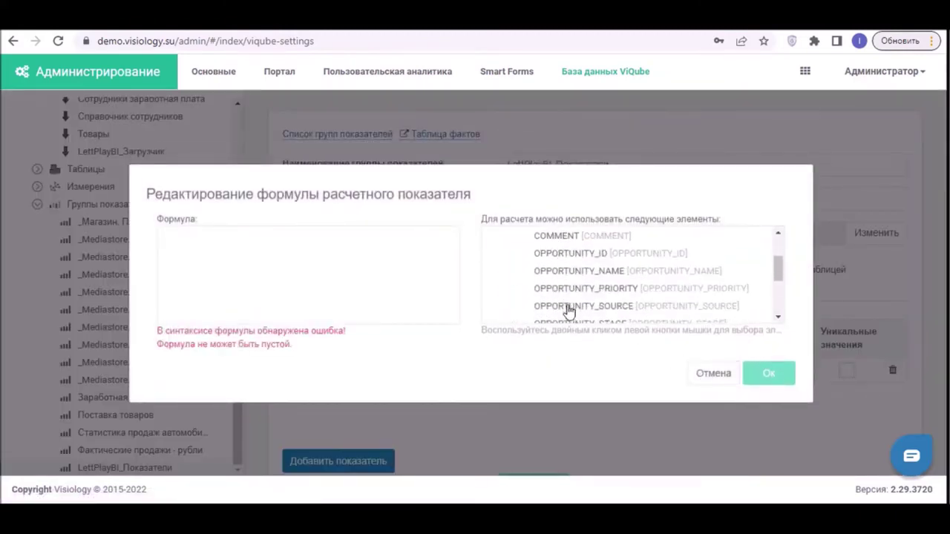
{"action": "double_click", "coordinate": [566, 254]}
{"action": "left_click", "coordinate": [760, 376]}
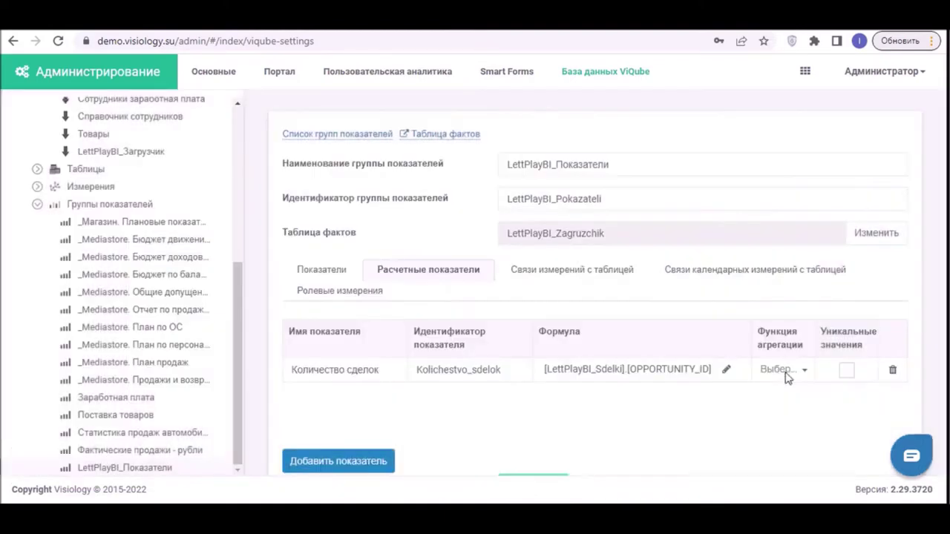
Set the aggregation of Количество сделок to COUNT and restrict it to unique values.
{"action": "left_click", "coordinate": [793, 375]}
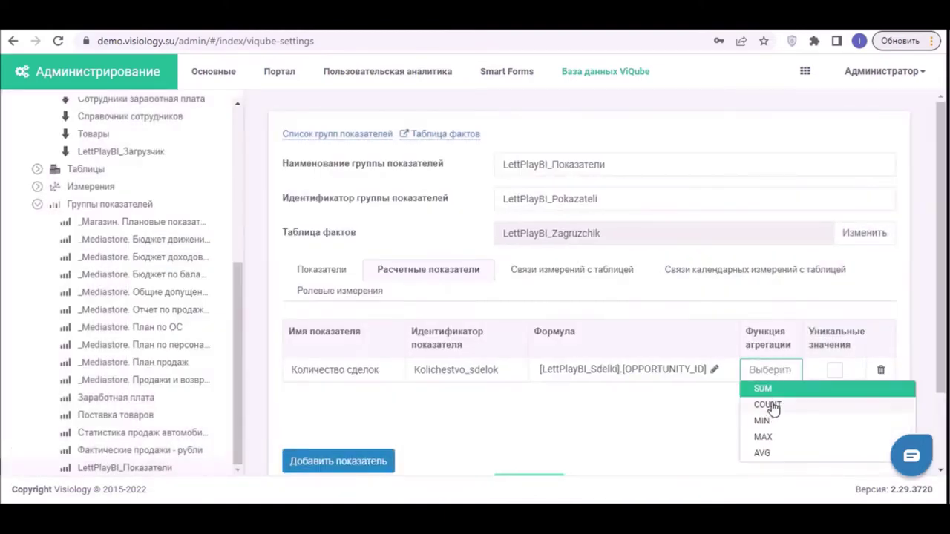
{"action": "left_click", "coordinate": [770, 405]}
{"action": "left_click", "coordinate": [834, 371]}
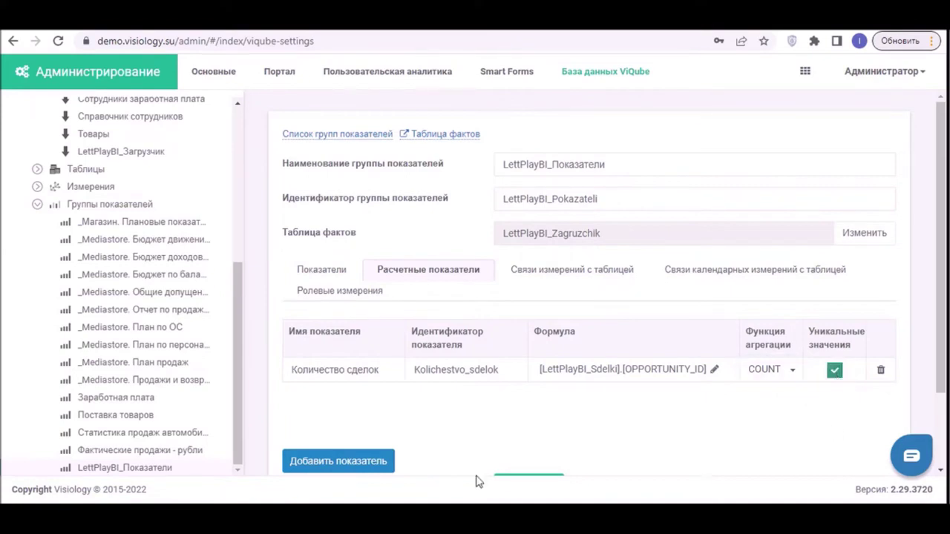
Add a second calculated measure named Вероятный доход to the group.
{"action": "scroll", "coordinate": [456, 434], "scroll_direction": "down", "scroll_amount": 1}
{"action": "left_click", "coordinate": [364, 394]}
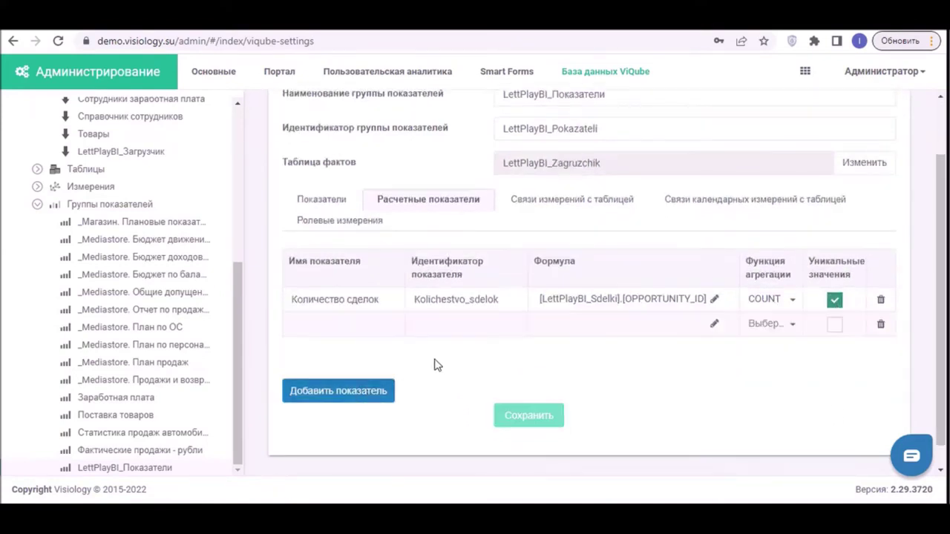
{"action": "type", "text": "Вероятный доход"}
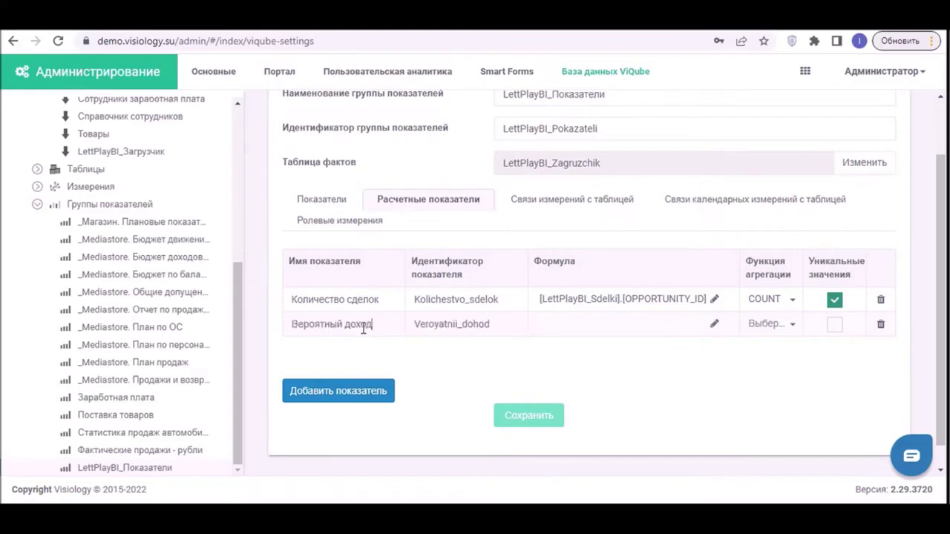
Set the formula of Вероятный доход to [OPPORTUNITY_PROB]*[OPPORTUNITY_REVENUE]/100.
{"action": "left_click", "coordinate": [593, 325]}
{"action": "left_click", "coordinate": [501, 236]}
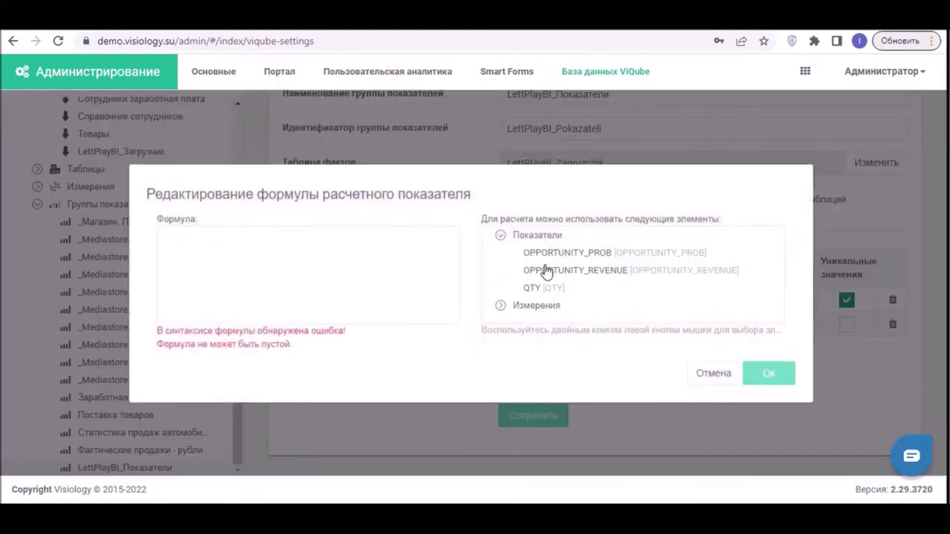
{"action": "double_click", "coordinate": [555, 256]}
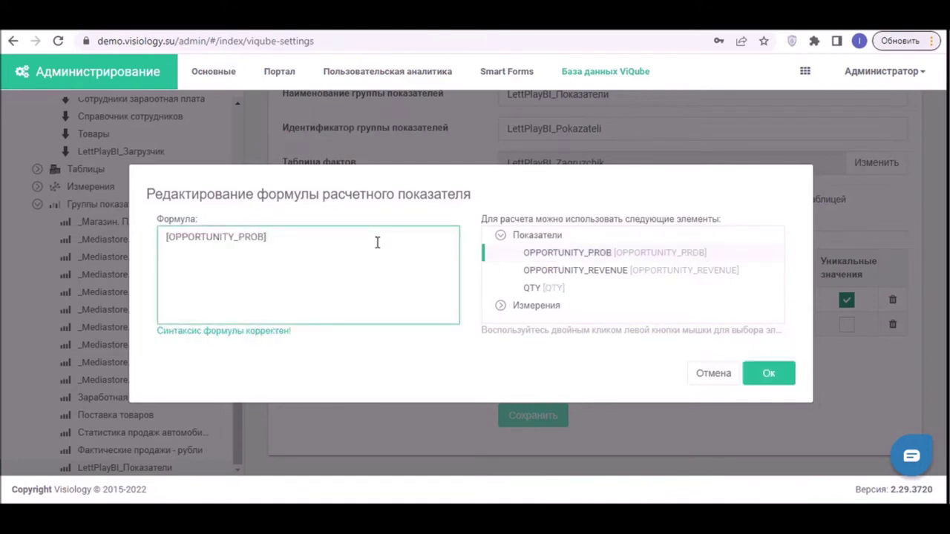
{"action": "type", "text": "*"}
{"action": "double_click", "coordinate": [586, 270]}
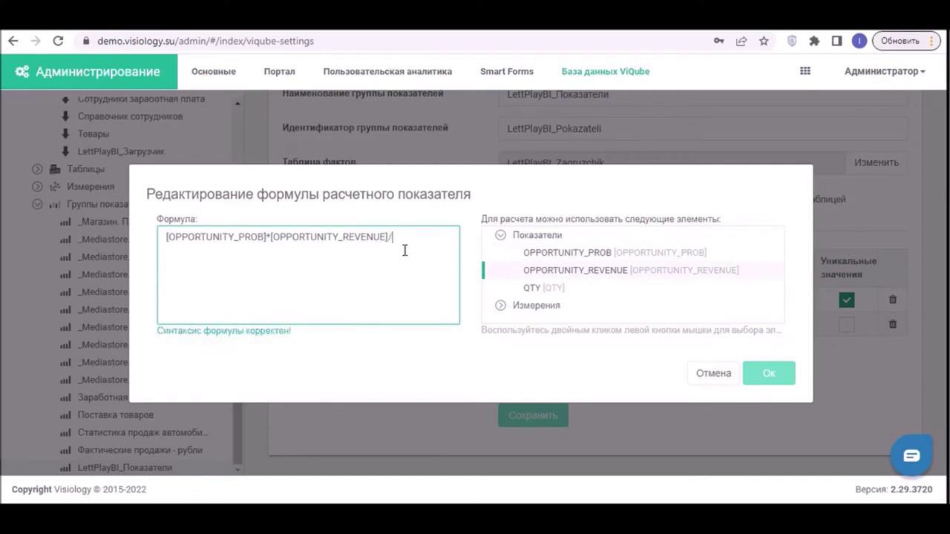
{"action": "type", "text": "/100"}
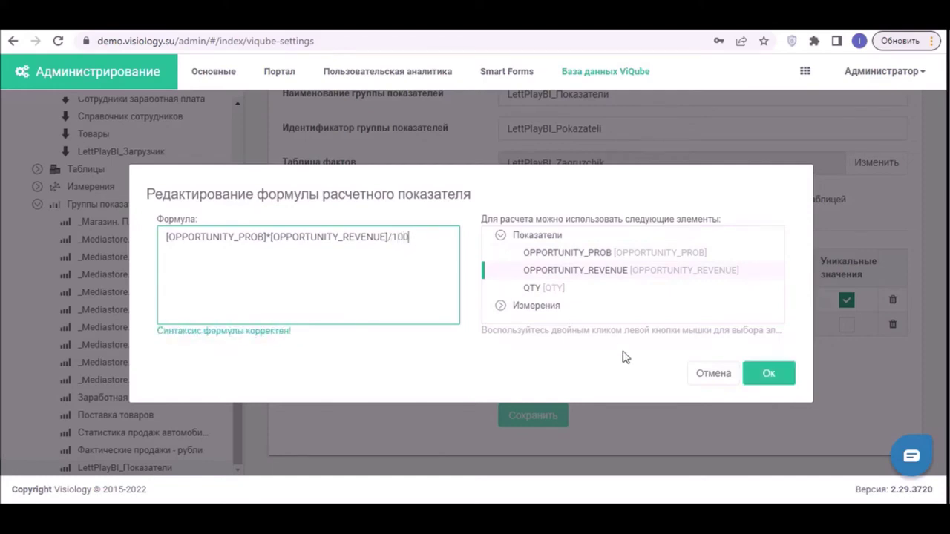
{"action": "left_click", "coordinate": [767, 375]}
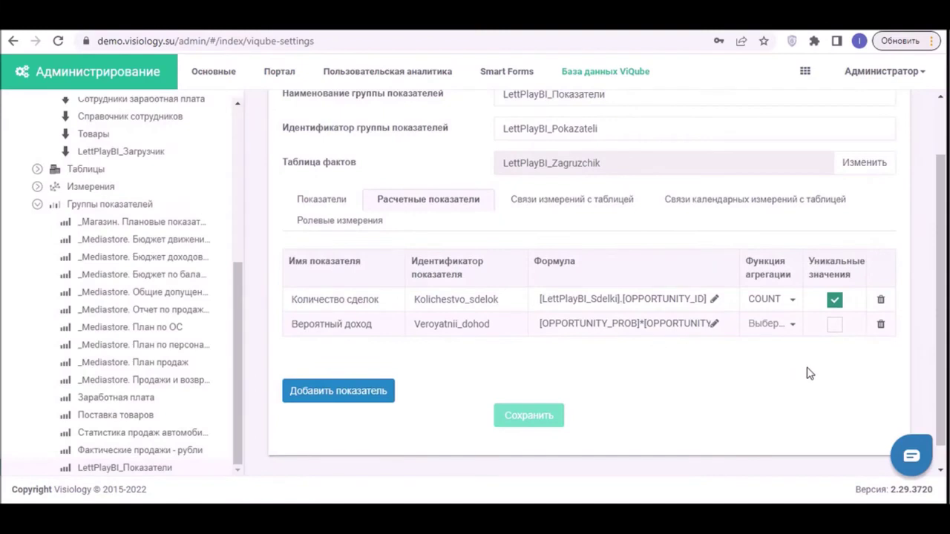
Set the aggregation of Вероятный доход to SUM and save the measure group.
{"action": "left_click", "coordinate": [779, 324]}
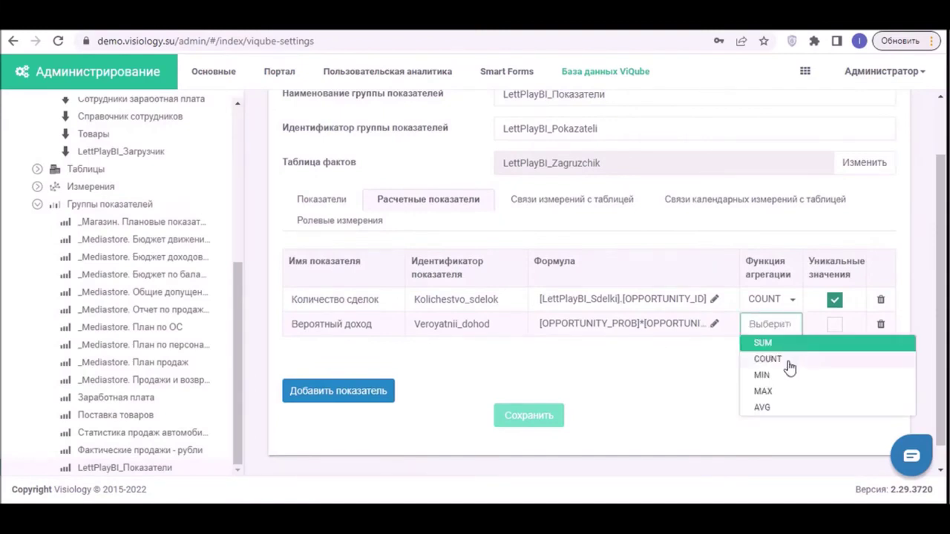
{"action": "left_click", "coordinate": [765, 345]}
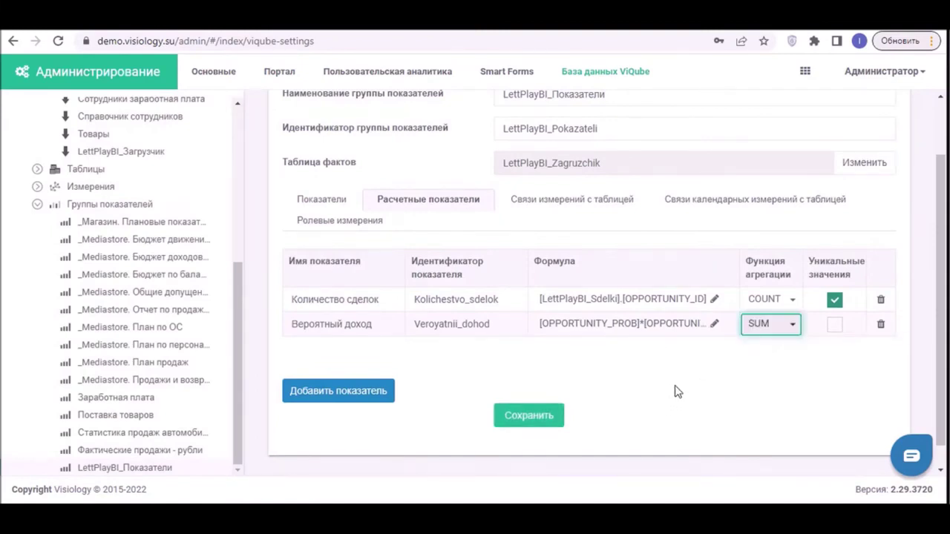
{"action": "left_click", "coordinate": [517, 417]}
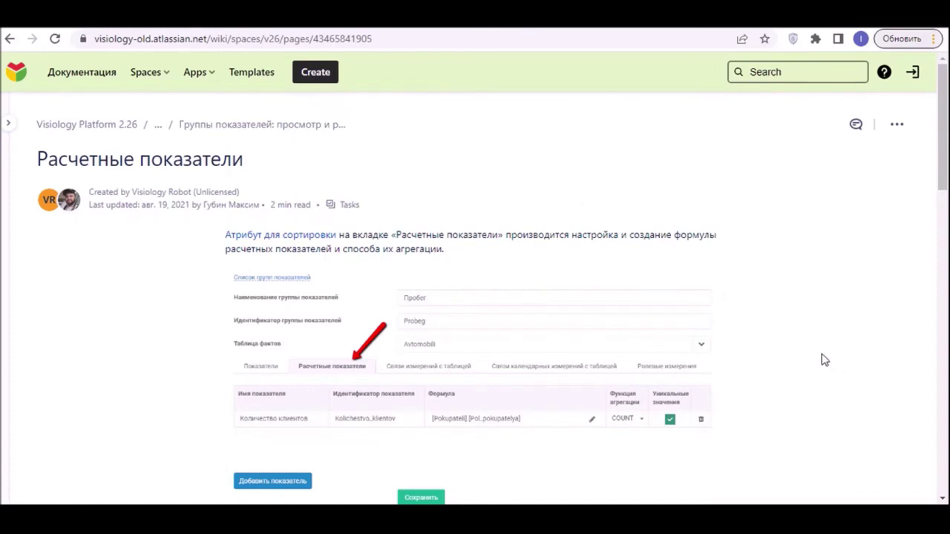
Read the documentation page on calculated measures, covering supported data types, formula fields, aggregation functions and unique values.
{"action": "scroll", "coordinate": [823, 360], "scroll_direction": "down", "scroll_amount": 6}
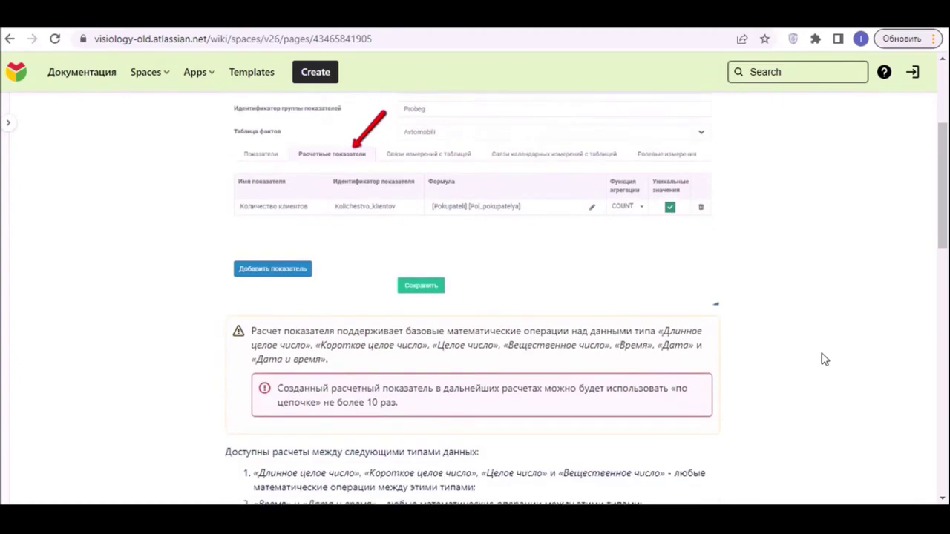
{"action": "scroll", "coordinate": [824, 360], "scroll_direction": "down", "scroll_amount": 3}
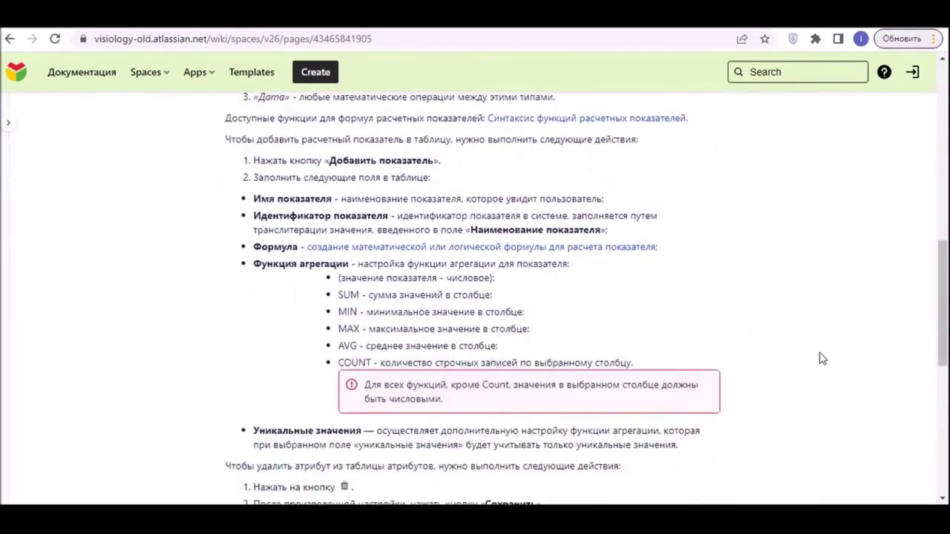
{"action": "scroll", "coordinate": [822, 358], "scroll_direction": "up", "scroll_amount": 4}
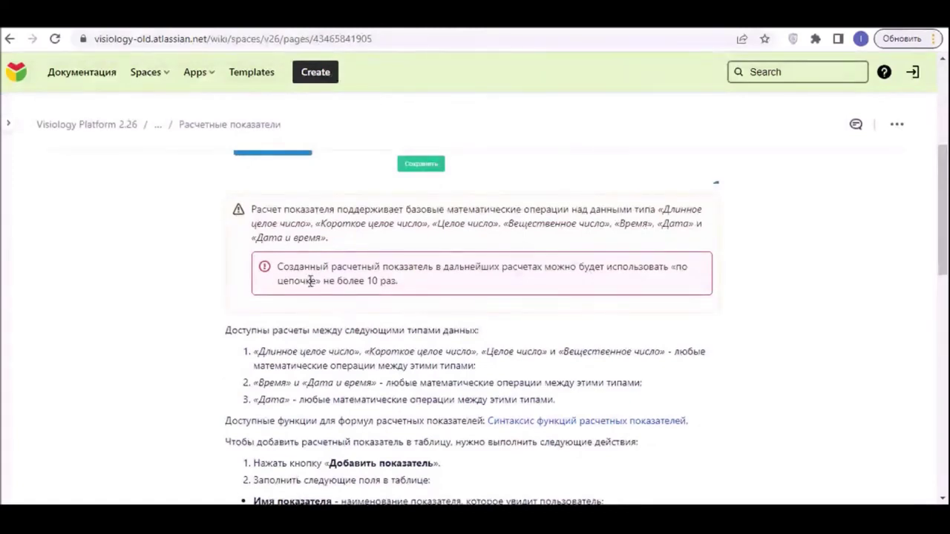
{"action": "scroll", "coordinate": [744, 367], "scroll_direction": "down", "scroll_amount": 4}
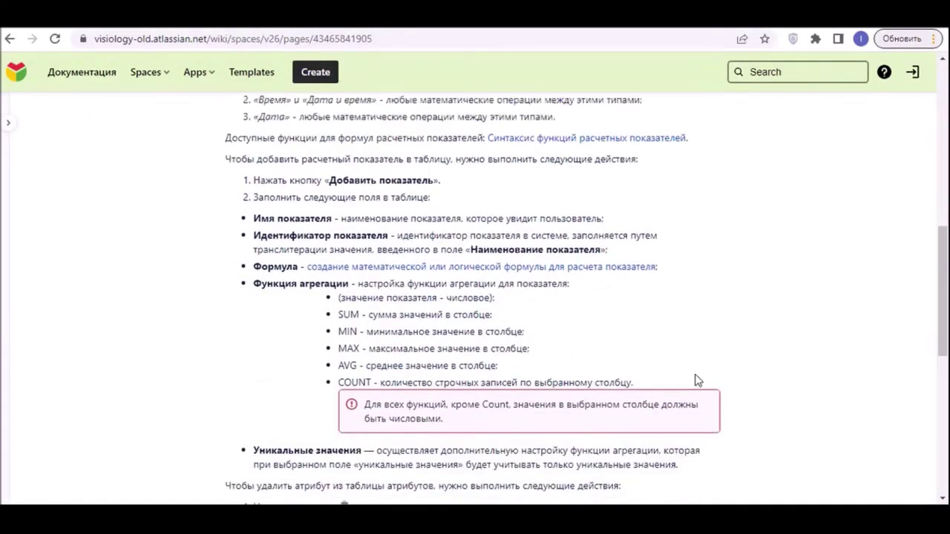
{"action": "scroll", "coordinate": [696, 382], "scroll_direction": "down", "scroll_amount": 1}
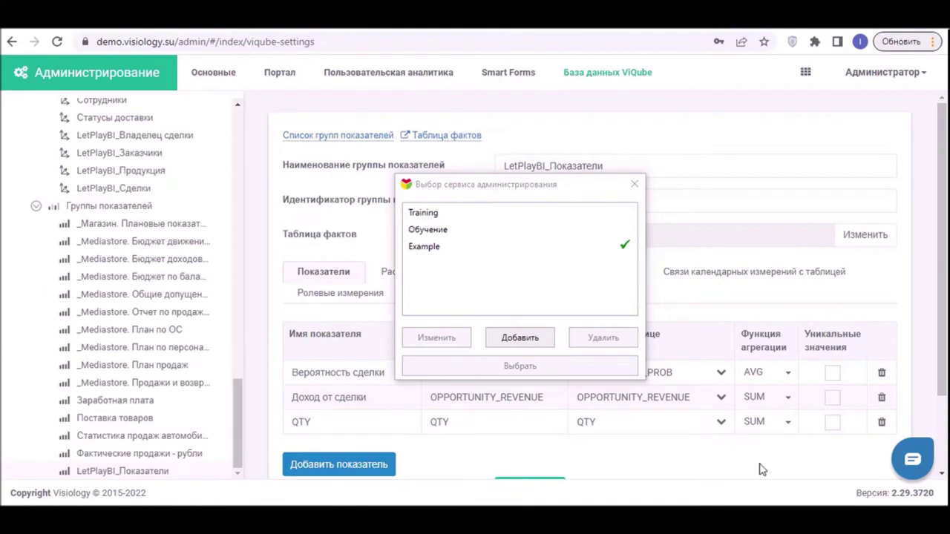
Switch to the Visiology dashboard designer, check the Training service's address, select that service and sign in with the prefilled credentials.
{"action": "left_click", "coordinate": [442, 212]}
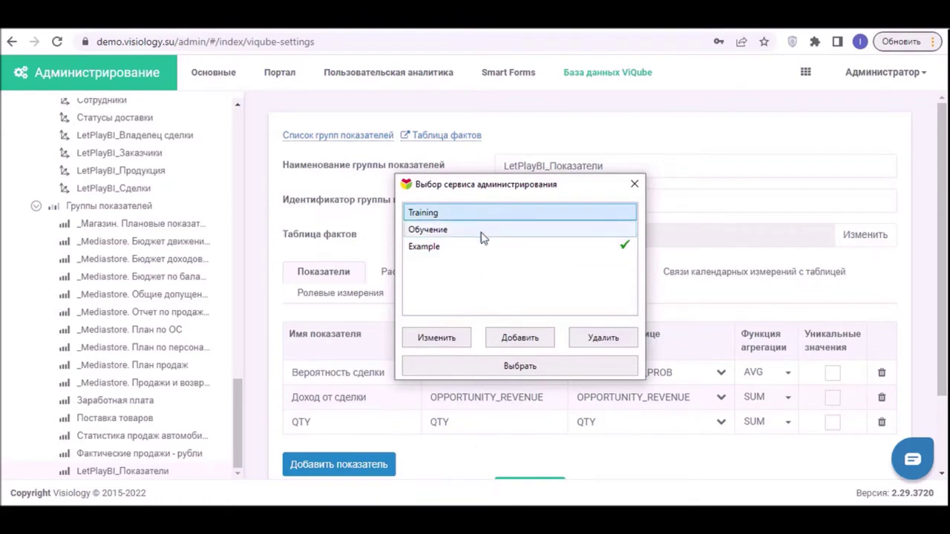
{"action": "left_click", "coordinate": [447, 343]}
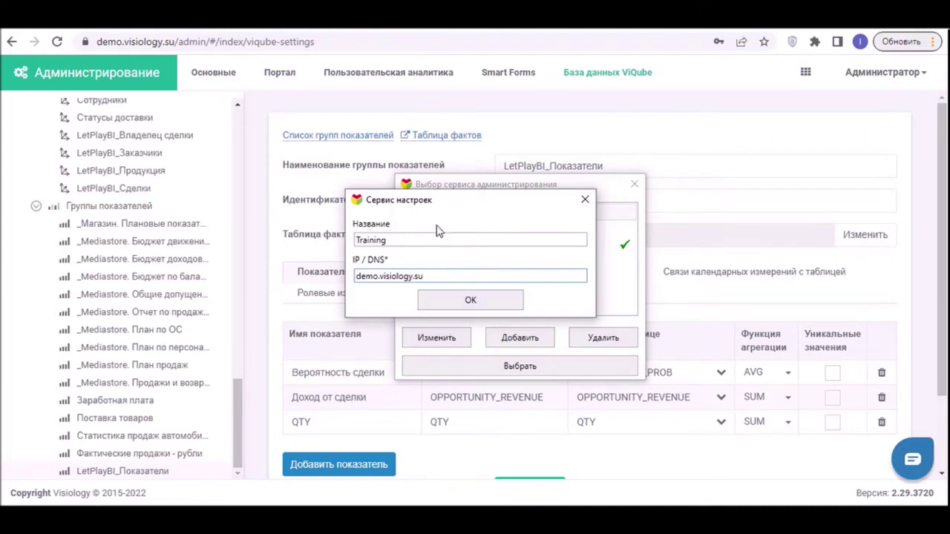
{"action": "left_click", "coordinate": [469, 300]}
{"action": "left_click", "coordinate": [521, 366]}
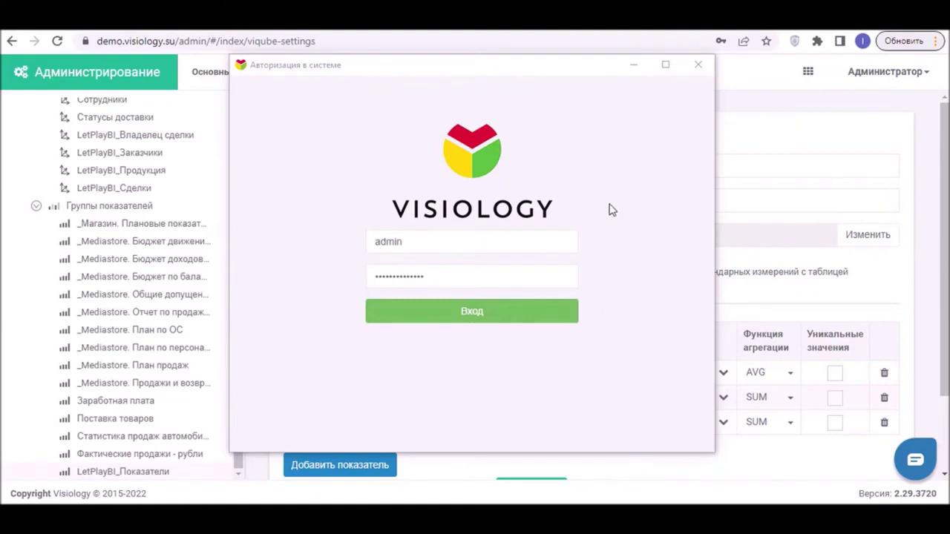
{"action": "left_click", "coordinate": [503, 317]}
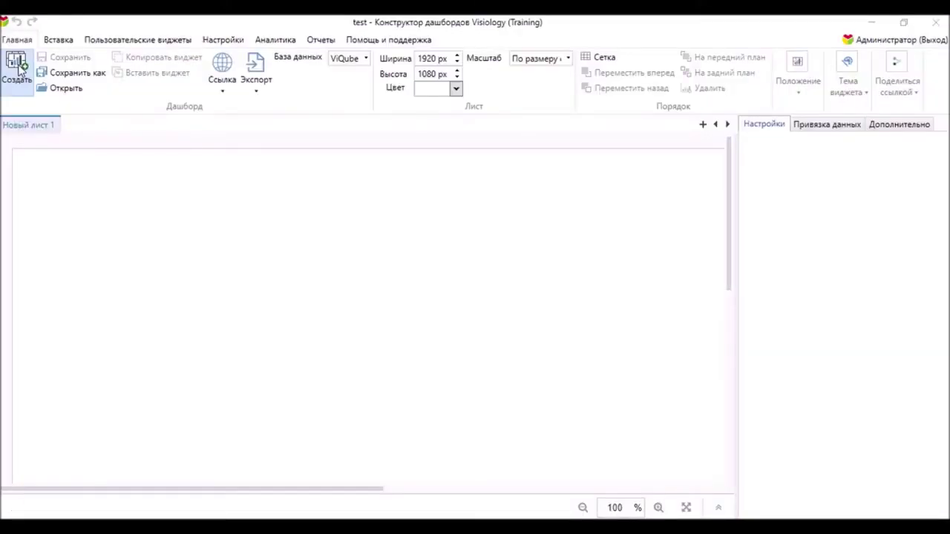
Create a new dashboard named LetsPlayBI and bring up the reference video in Chrome.
{"action": "left_click", "coordinate": [18, 67]}
{"action": "type", "text": "LetsPlayBI"}
{"action": "left_click", "coordinate": [473, 300]}
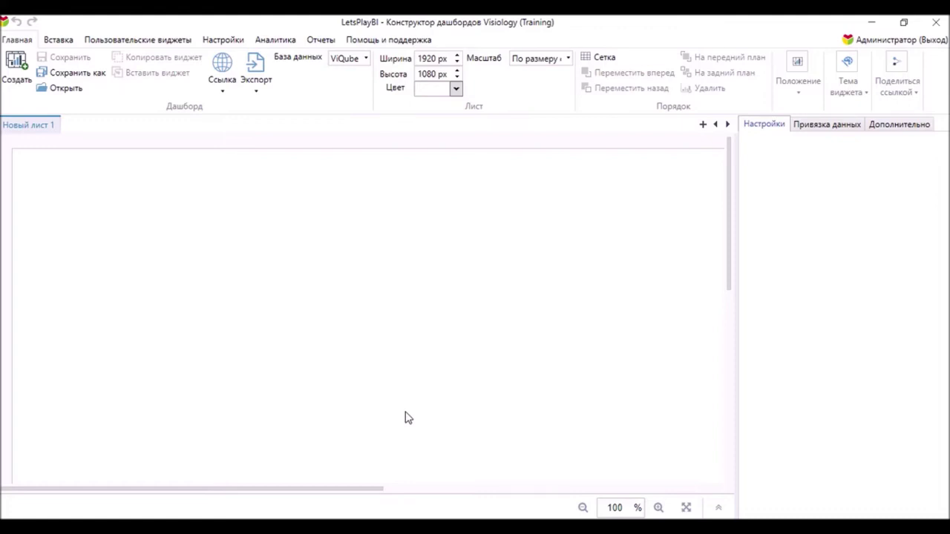
{"action": "mouse_move", "coordinate": [335, 528]}
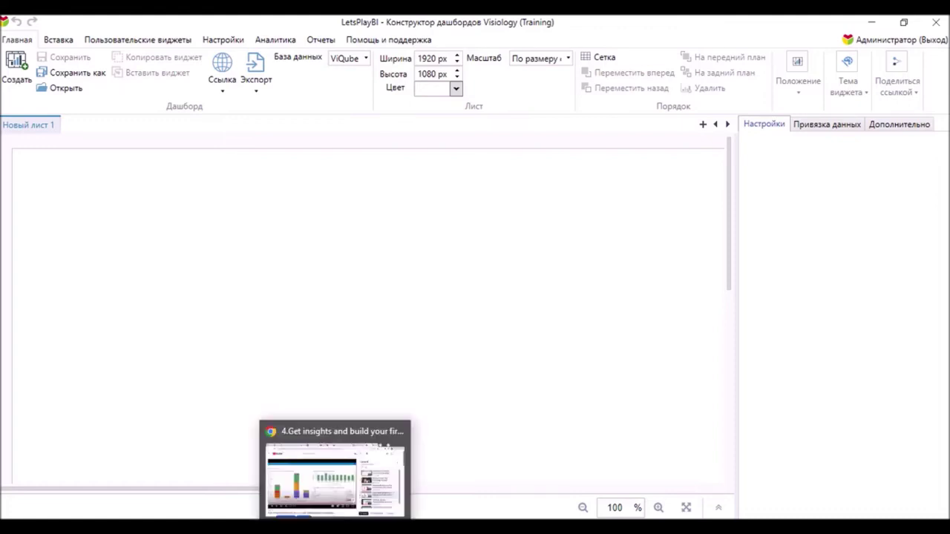
{"action": "left_click", "coordinate": [335, 475]}
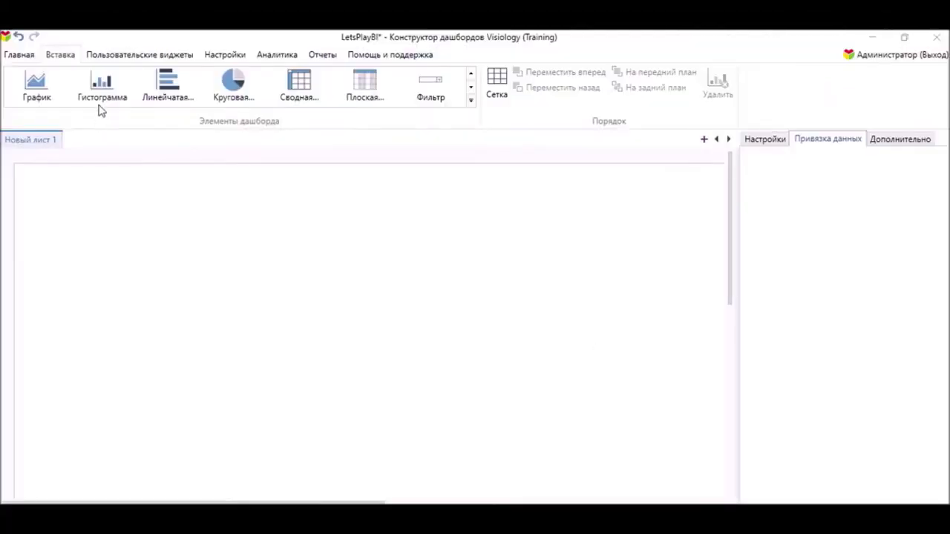
Insert a histogram (Гистограмма) on the sheet and set its data source to ViQube.
{"action": "left_click", "coordinate": [102, 89]}
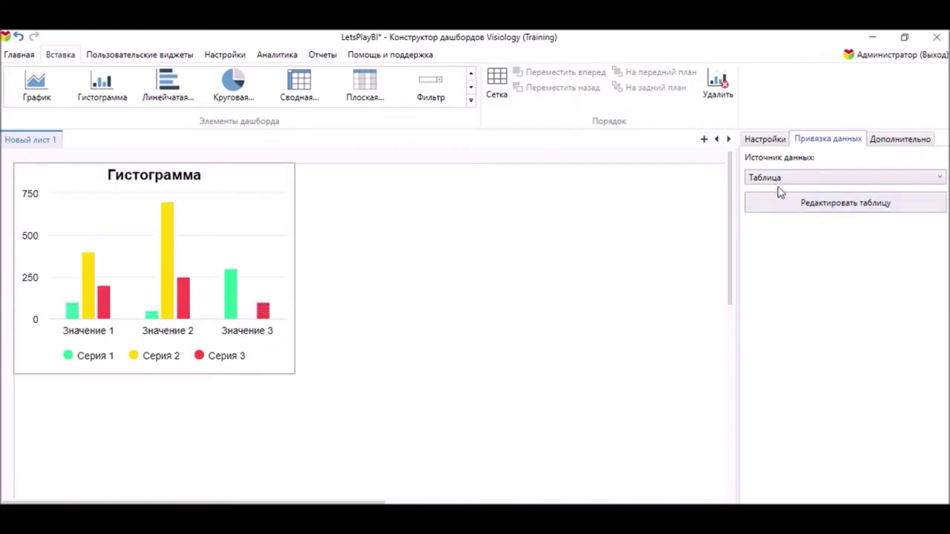
{"action": "left_click", "coordinate": [778, 180]}
{"action": "left_click", "coordinate": [769, 193]}
Add a query to the histogram and assign it the measure group LetPlayBI_Показатели.
{"action": "left_click", "coordinate": [814, 233]}
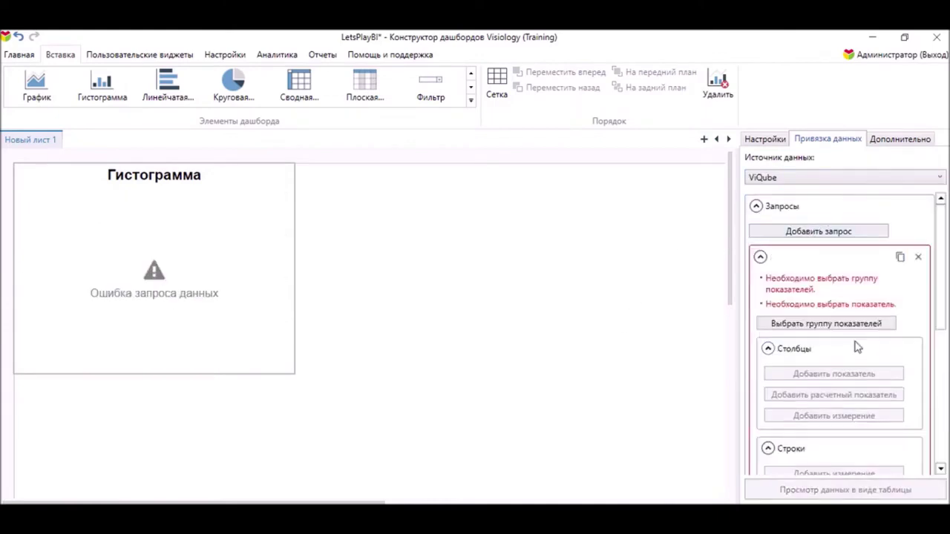
{"action": "left_click", "coordinate": [828, 325]}
{"action": "scroll", "coordinate": [470, 299], "scroll_direction": "down", "scroll_amount": 1}
{"action": "left_click", "coordinate": [420, 315]}
{"action": "left_click", "coordinate": [419, 404]}
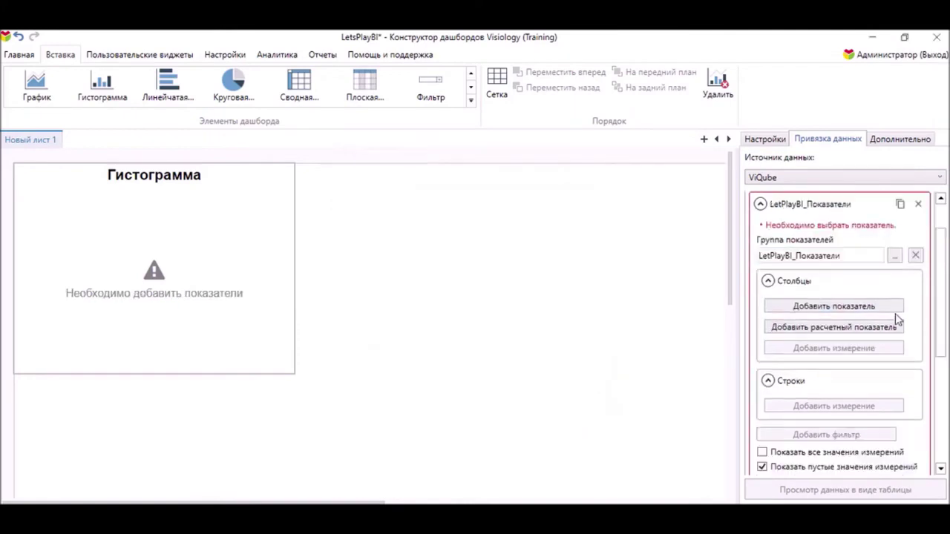
Add the measure Вероятный доход to the columns of the histogram's query.
{"action": "left_click", "coordinate": [829, 307]}
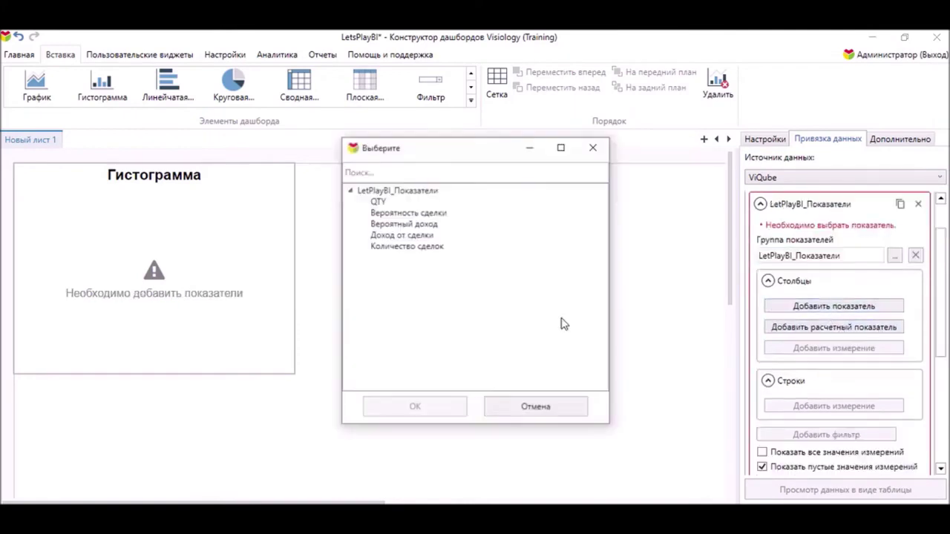
{"action": "left_click", "coordinate": [404, 224]}
{"action": "left_click", "coordinate": [434, 409]}
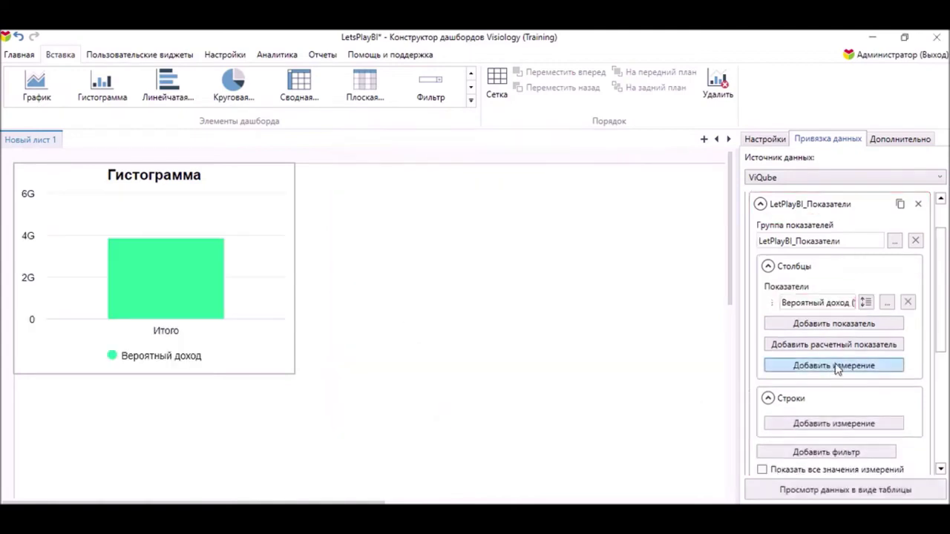
Add the dimension Источник сделки from LetPlayBI_Сделки to the rows of the histogram's query.
{"action": "scroll", "coordinate": [859, 366], "scroll_direction": "down", "scroll_amount": 1}
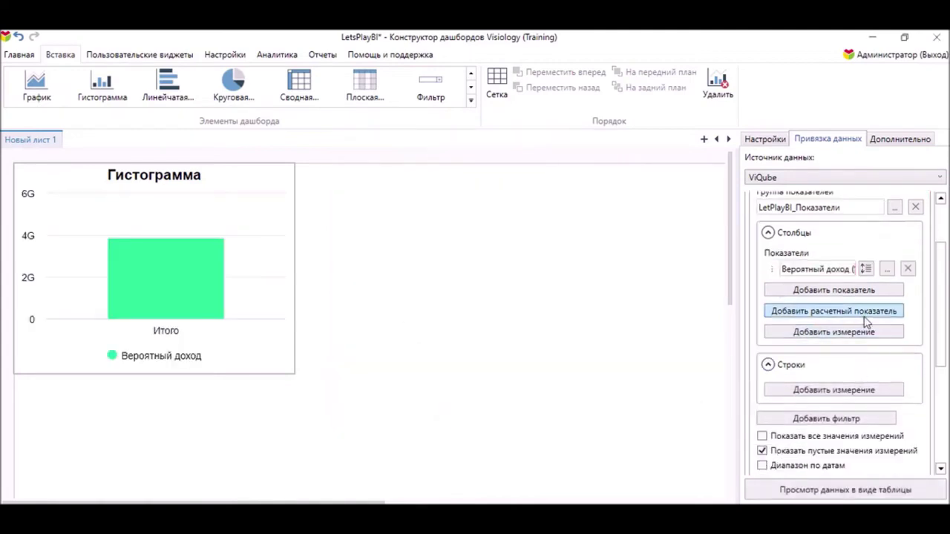
{"action": "left_click", "coordinate": [848, 390]}
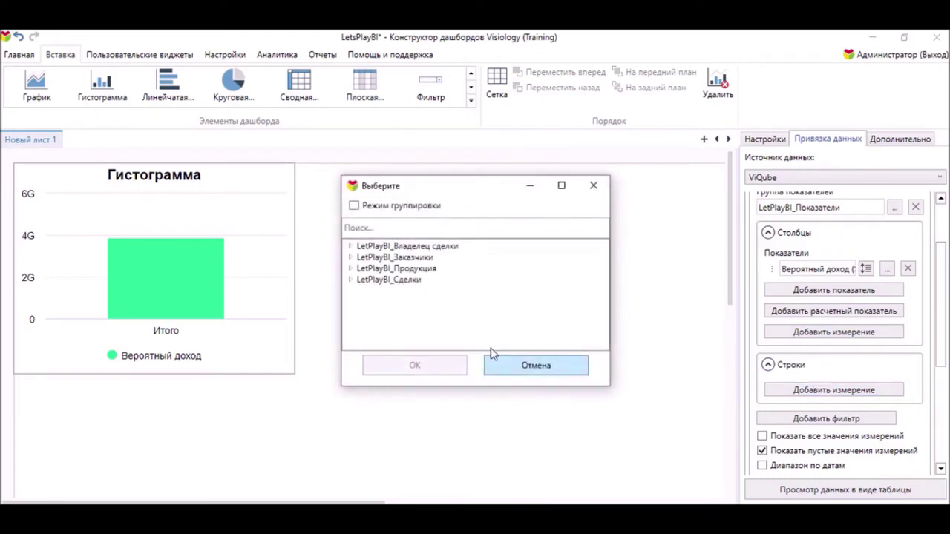
{"action": "left_click", "coordinate": [349, 279]}
{"action": "scroll", "coordinate": [434, 312], "scroll_direction": "down", "scroll_amount": 1}
{"action": "scroll", "coordinate": [434, 311], "scroll_direction": "down", "scroll_amount": 1}
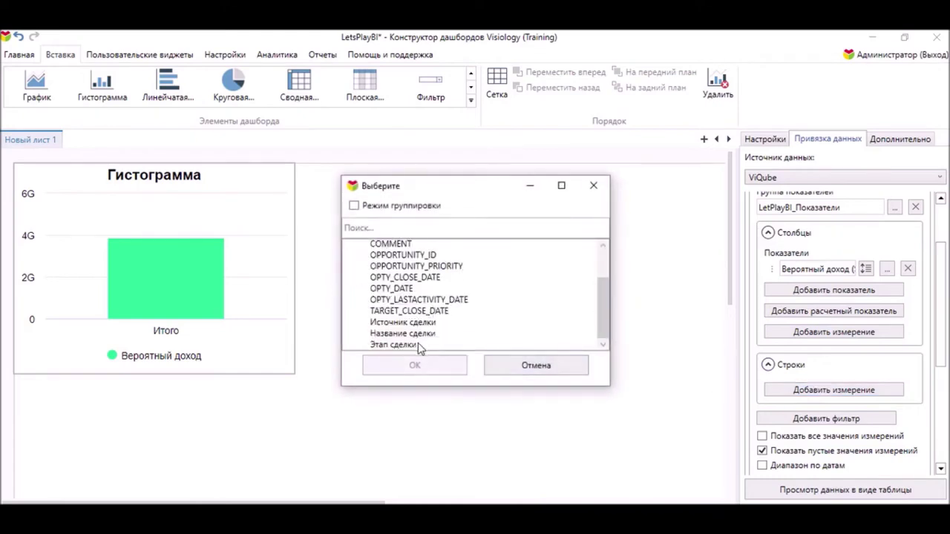
{"action": "left_click", "coordinate": [405, 324]}
{"action": "left_click", "coordinate": [436, 368]}
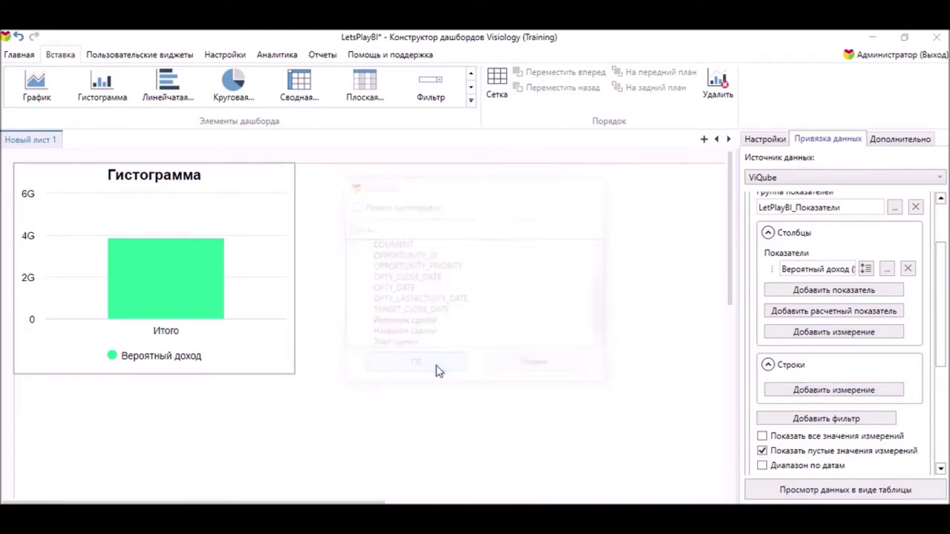
Add the dimension Этап сделки from LetPlayBI_Сделки to the columns of the histogram's query.
{"action": "left_click", "coordinate": [834, 312]}
{"action": "left_click", "coordinate": [351, 280]}
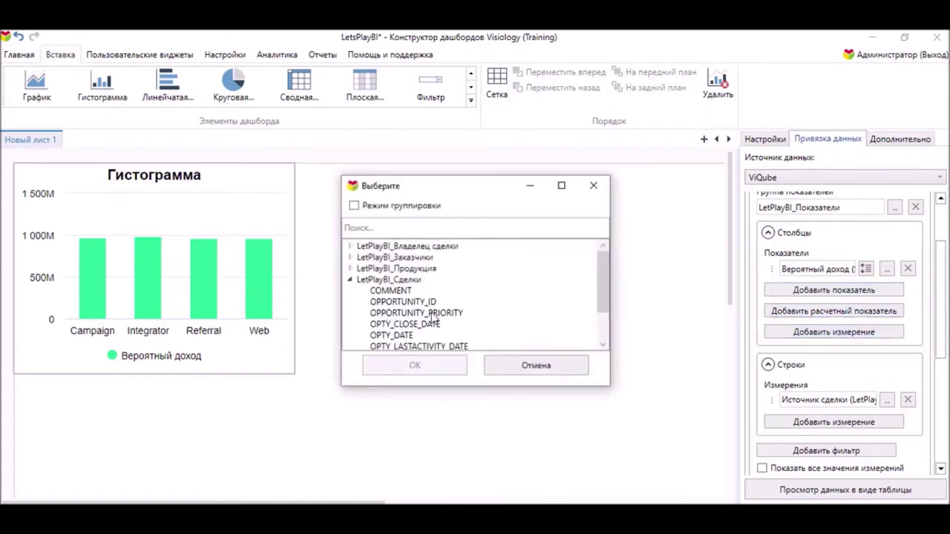
{"action": "scroll", "coordinate": [468, 317], "scroll_direction": "down", "scroll_amount": 2}
{"action": "left_click", "coordinate": [393, 345]}
{"action": "left_click", "coordinate": [414, 365]}
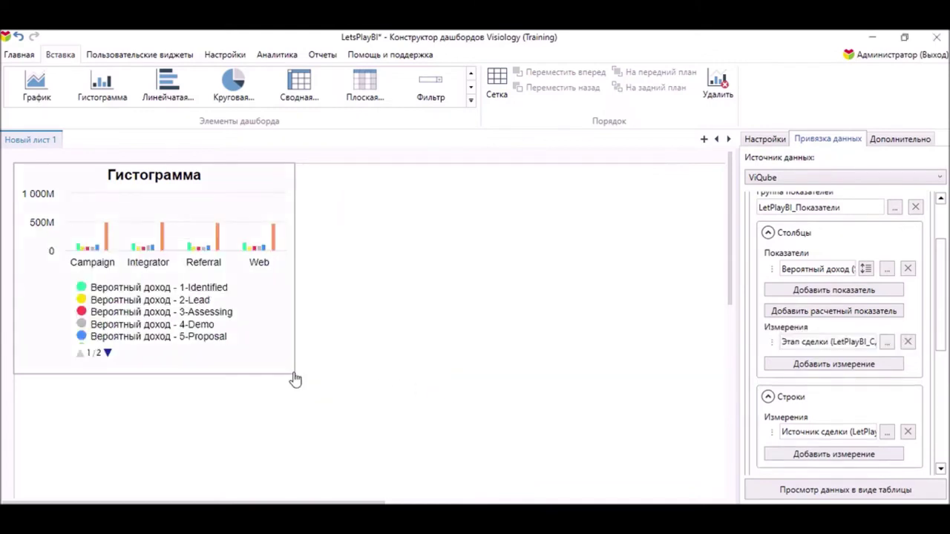
Enlarge the histogram so its bars and full legend fit, and save the dashboard.
{"action": "left_click_drag", "start_coordinate": [292, 371], "coordinate": [518, 445]}
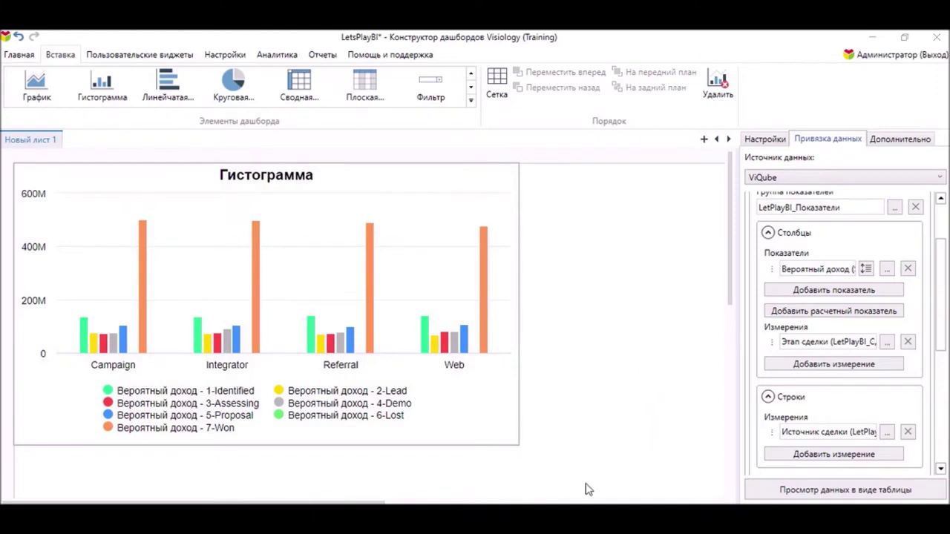
{"action": "key", "text": "ctrl+s"}
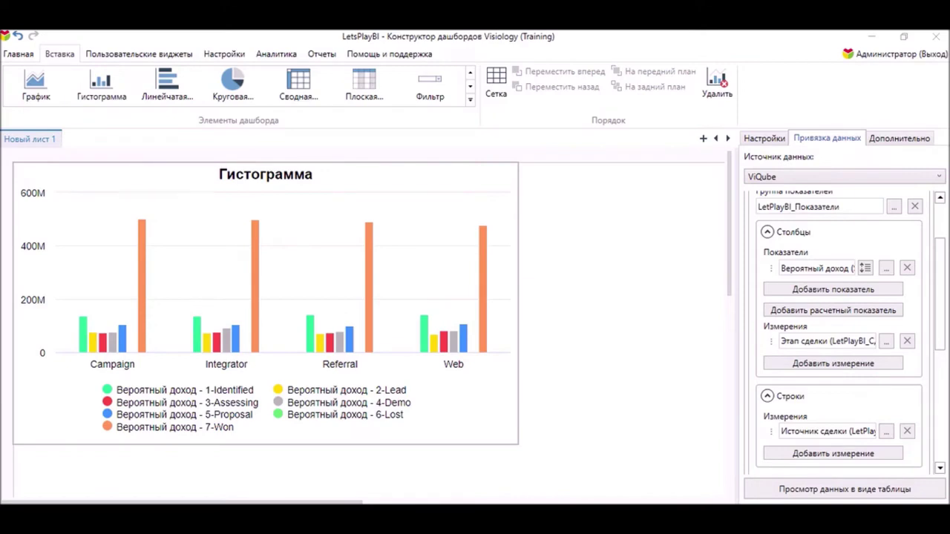
Insert a pie chart (Круговая диаграмма) and place it to the right of the histogram.
{"action": "scroll", "coordinate": [642, 492], "scroll_direction": "down", "scroll_amount": 3}
{"action": "left_click", "coordinate": [230, 85]}
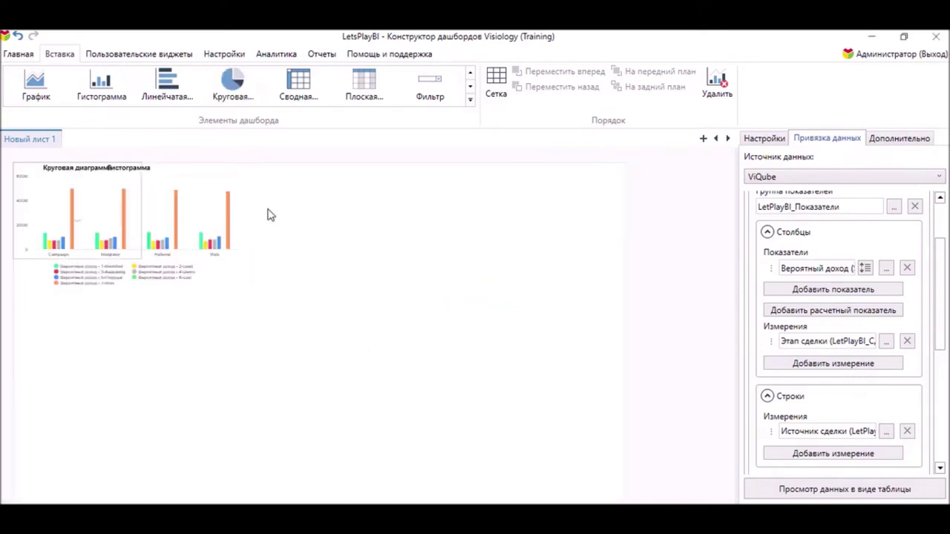
{"action": "left_click_drag", "start_coordinate": [92, 201], "coordinate": [354, 213]}
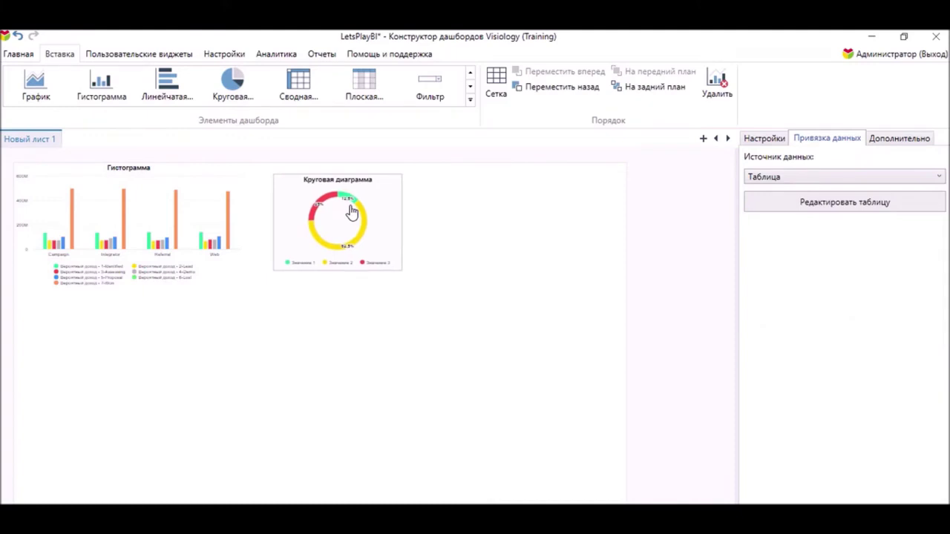
{"action": "scroll", "coordinate": [511, 470], "scroll_direction": "up", "scroll_amount": 3}
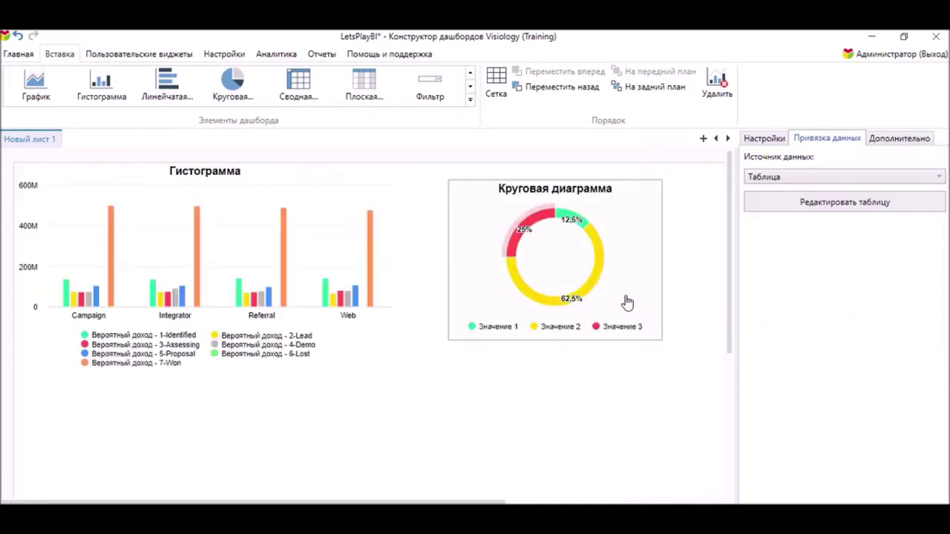
Set the pie chart's data source to ViQube and add a query on the measure group LetPlayBI_Показатели.
{"action": "left_click", "coordinate": [812, 179]}
{"action": "left_click", "coordinate": [790, 192]}
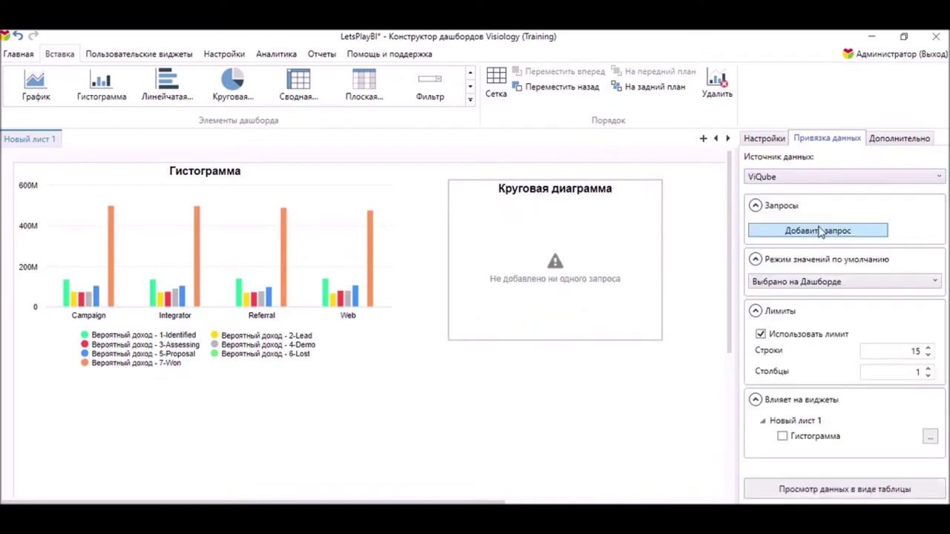
{"action": "left_click", "coordinate": [817, 231]}
{"action": "left_click", "coordinate": [812, 327]}
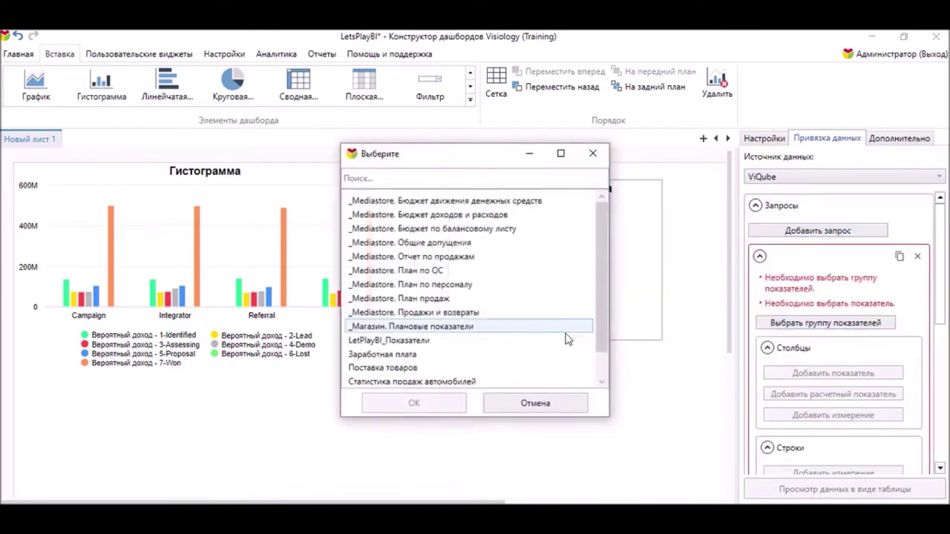
{"action": "scroll", "coordinate": [520, 334], "scroll_direction": "down", "scroll_amount": 1}
{"action": "left_click", "coordinate": [413, 312]}
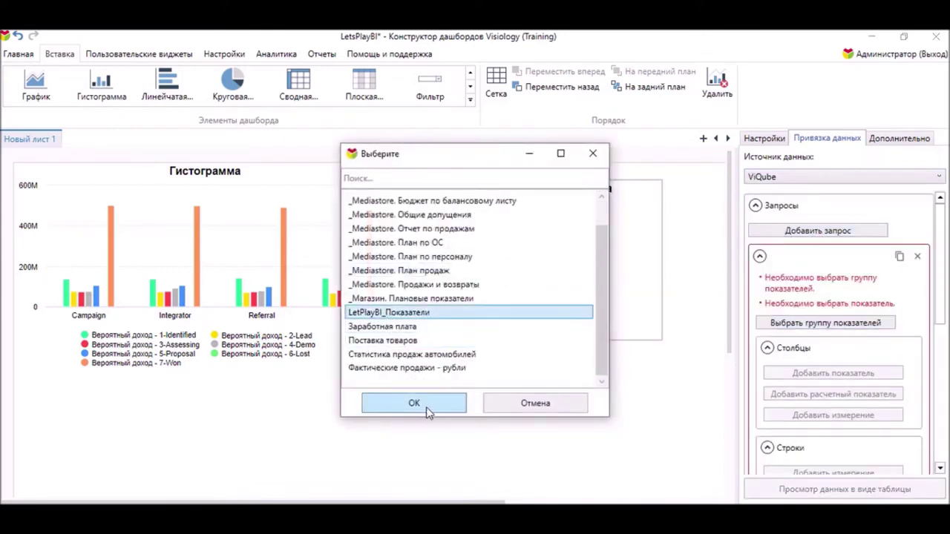
{"action": "left_click", "coordinate": [414, 405]}
Add the measure Количество сделок to the columns of the pie chart's query.
{"action": "left_click", "coordinate": [828, 312]}
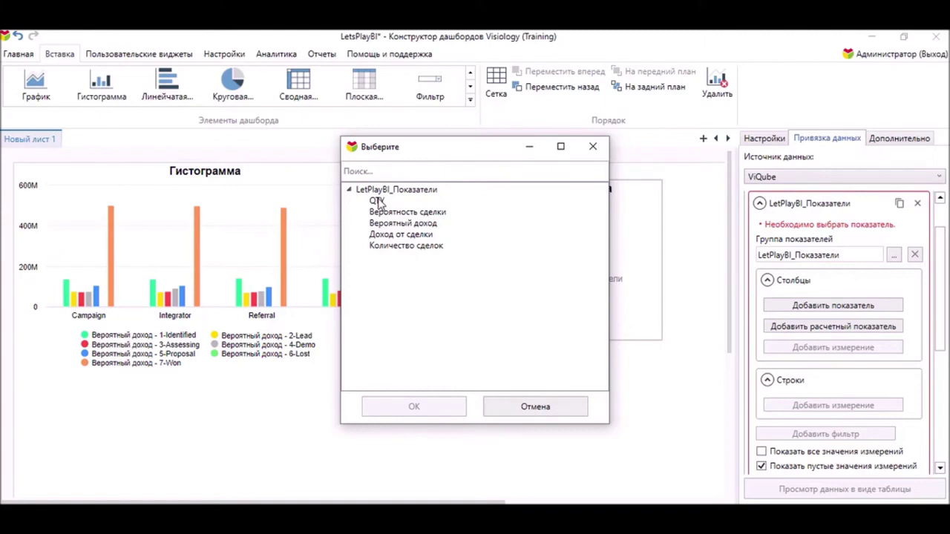
{"action": "left_click", "coordinate": [408, 246]}
{"action": "left_click", "coordinate": [414, 406]}
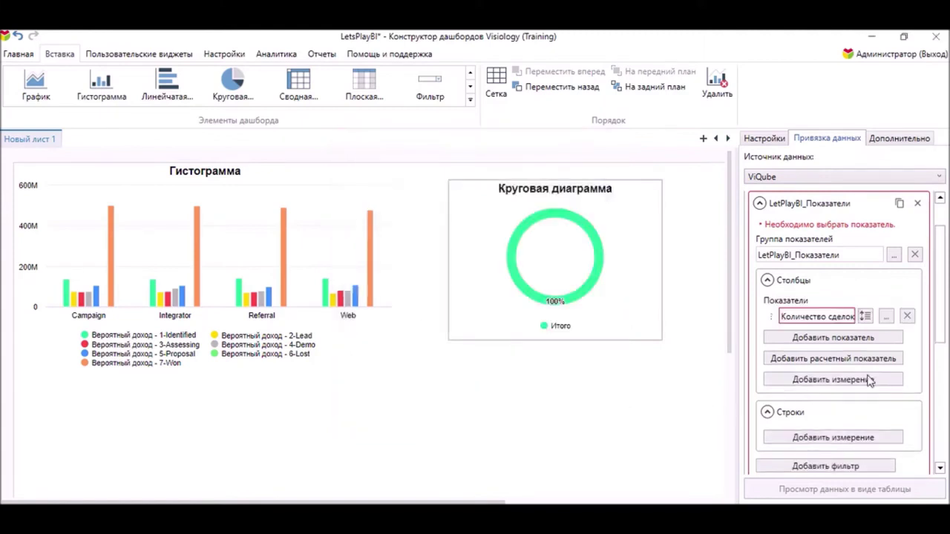
Add the dimension Тип заказчика from LetPlayBI_Заказчики to the rows of the pie chart's query.
{"action": "scroll", "coordinate": [869, 384], "scroll_direction": "down", "scroll_amount": 3}
{"action": "left_click", "coordinate": [845, 358]}
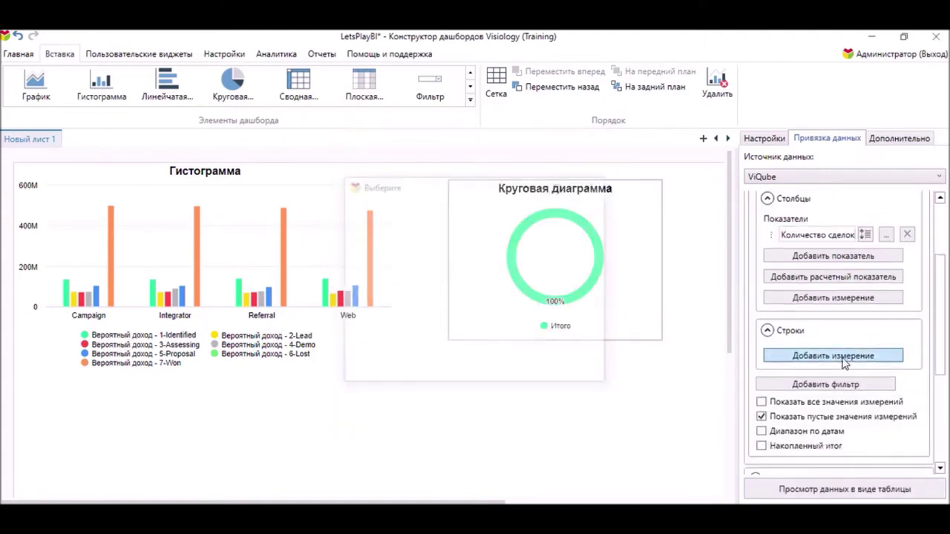
{"action": "left_click", "coordinate": [349, 256]}
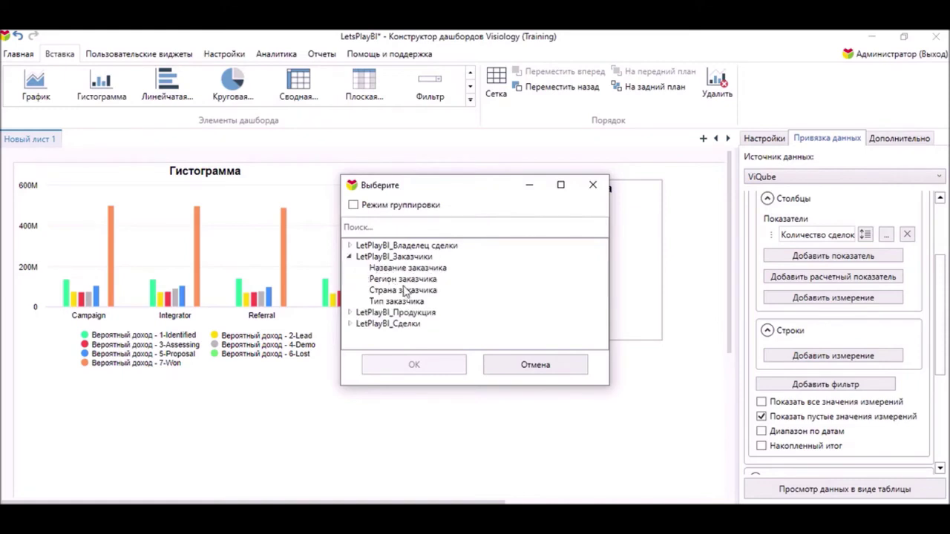
{"action": "left_click", "coordinate": [401, 302]}
{"action": "left_click", "coordinate": [414, 364]}
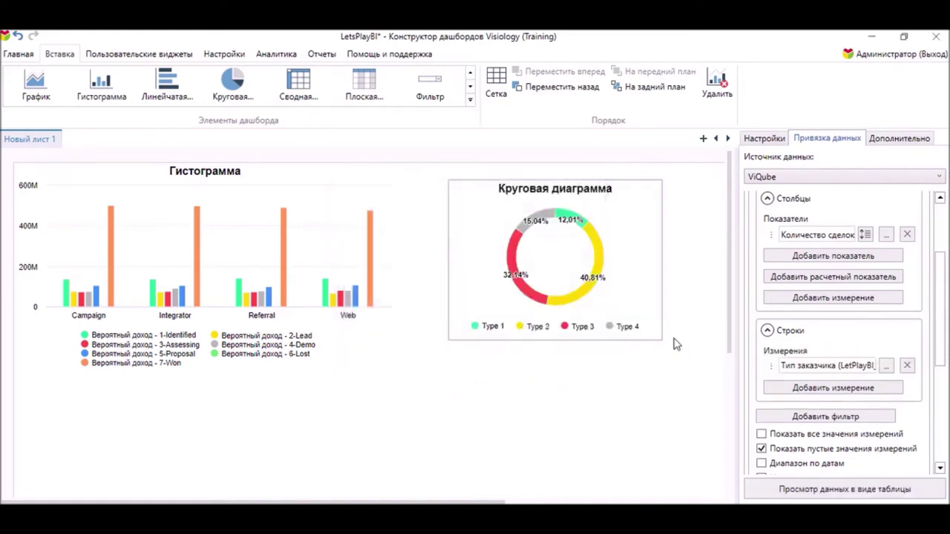
Enlarge the pie chart on the sheet and make it influence the Гистограмма widget.
{"action": "left_click_drag", "start_coordinate": [661, 339], "coordinate": [701, 371]}
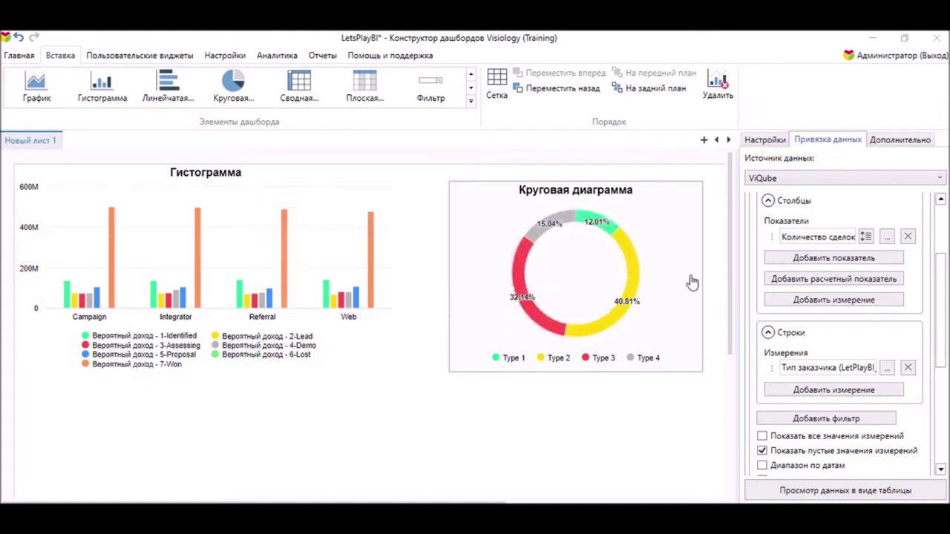
{"action": "left_click_drag", "start_coordinate": [940, 322], "coordinate": [940, 419]}
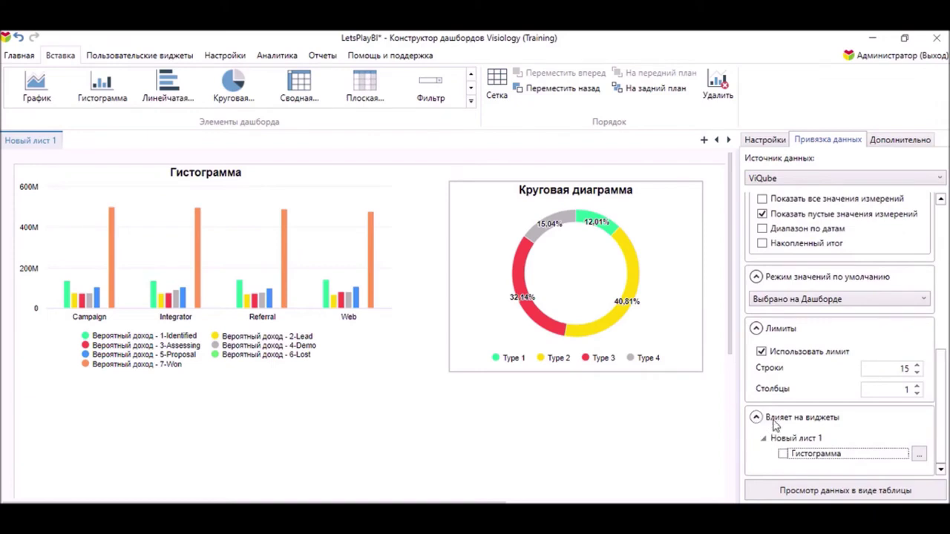
{"action": "left_click", "coordinate": [784, 454]}
Test the histogram filtering by selecting the pie chart segments Type 2, Type 4 and Type 2 again, and clear the filter.
{"action": "left_click", "coordinate": [595, 342]}
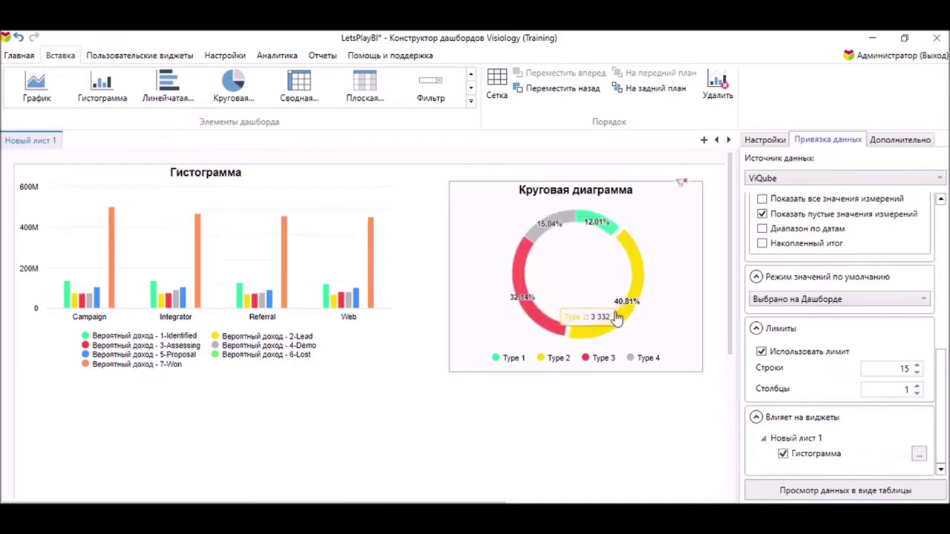
{"action": "left_click", "coordinate": [557, 230]}
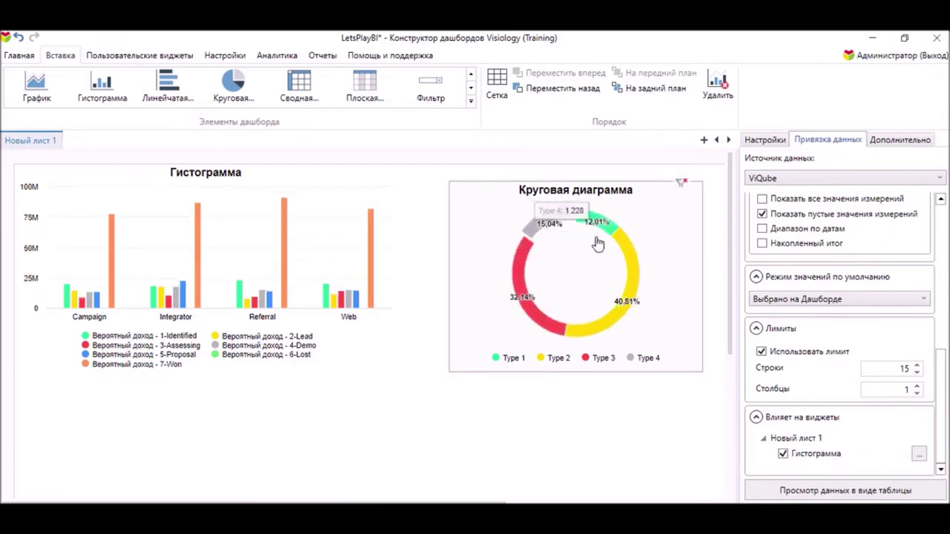
{"action": "left_click", "coordinate": [628, 252]}
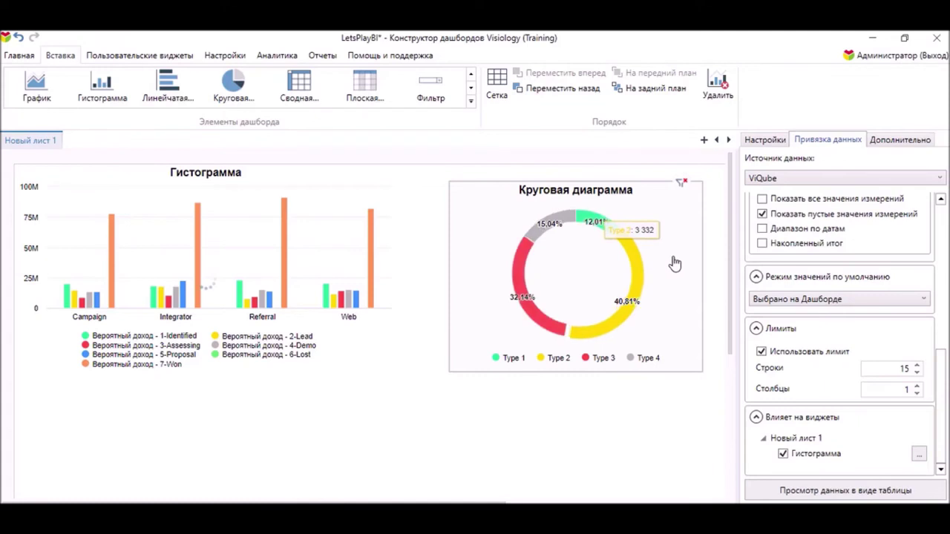
{"action": "left_click", "coordinate": [682, 183]}
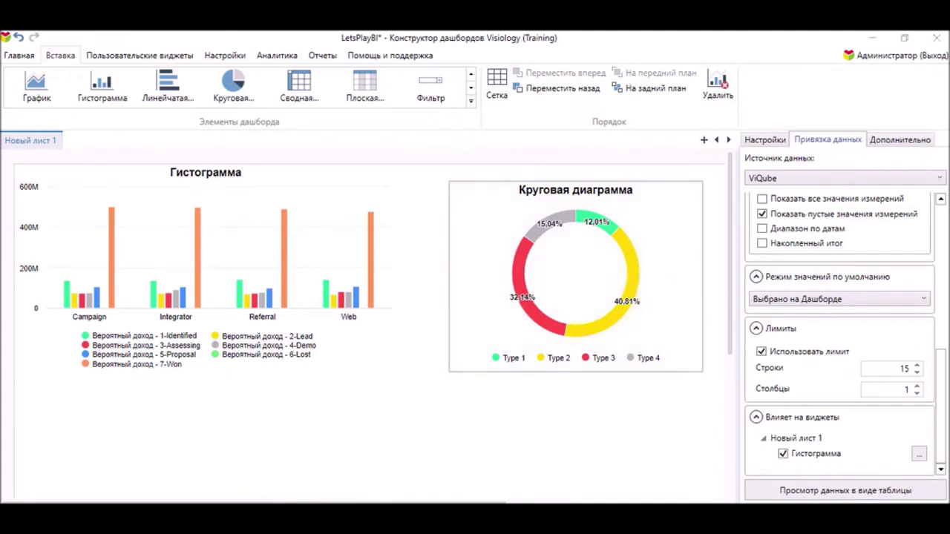
{"action": "left_click", "coordinate": [471, 100]}
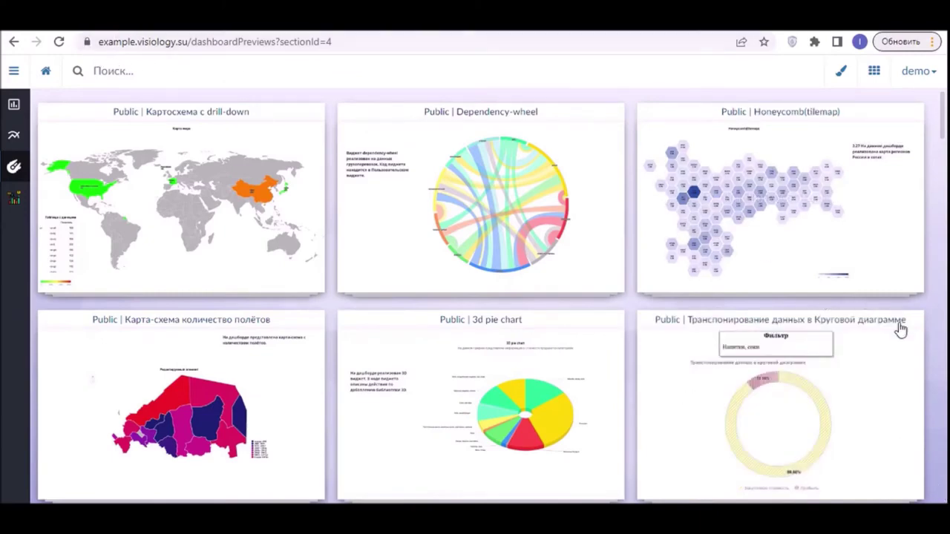
Browse the public example dashboards on example.visiology.su to the end of the gallery and open Сортировка в стеке по возрастанию.
{"action": "scroll", "coordinate": [886, 319], "scroll_direction": "down", "scroll_amount": 20}
{"action": "scroll", "coordinate": [905, 332], "scroll_direction": "down", "scroll_amount": 20}
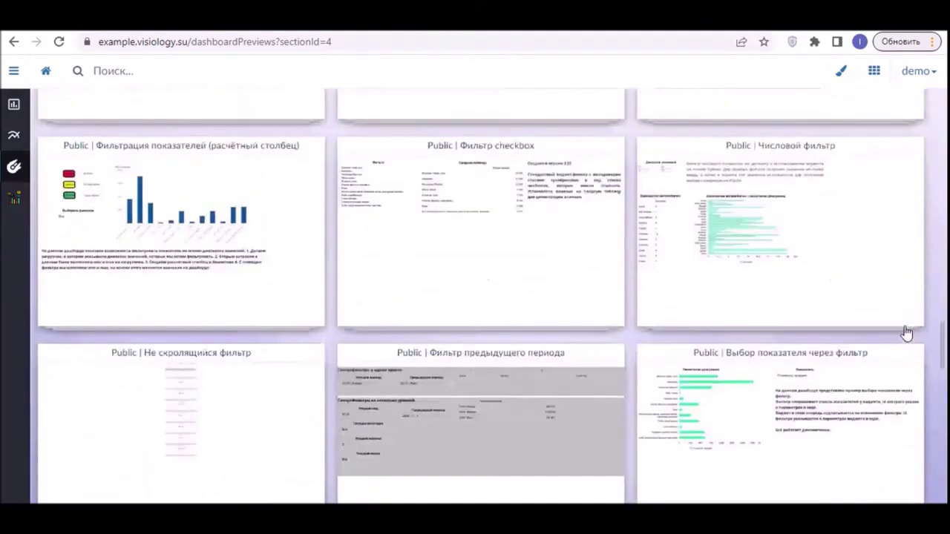
{"action": "scroll", "coordinate": [908, 331], "scroll_direction": "down", "scroll_amount": 1}
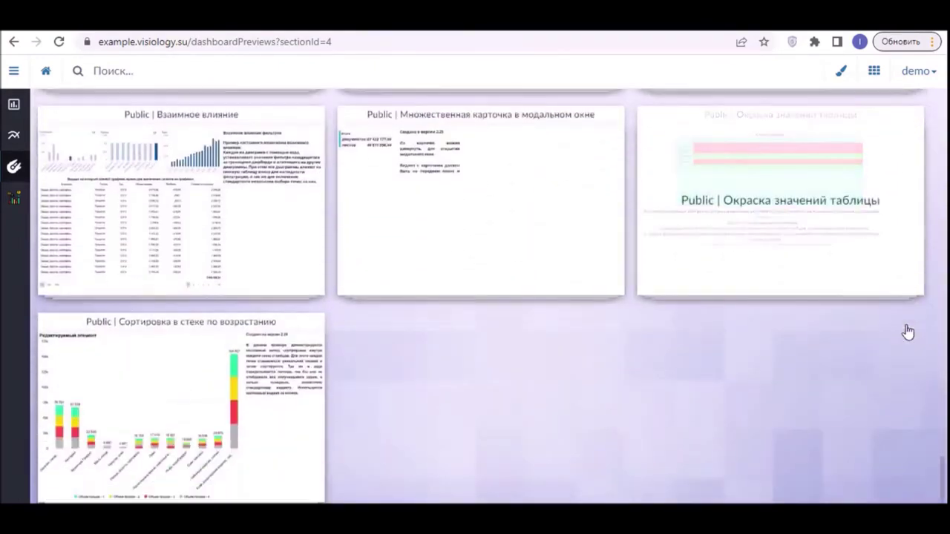
{"action": "left_click", "coordinate": [296, 462]}
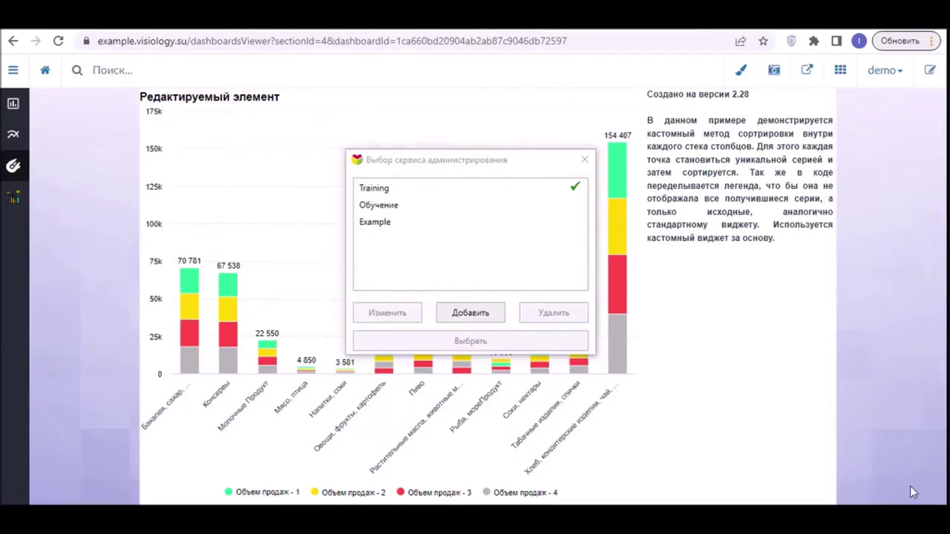
Check the address settings of the Example administration service, select that service and log in with the prefilled account.
{"action": "left_click", "coordinate": [378, 225]}
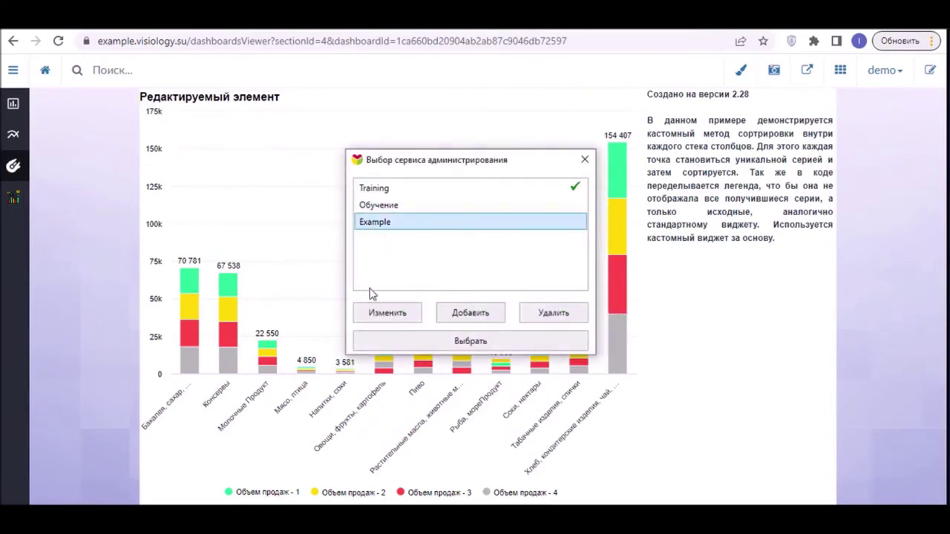
{"action": "left_click", "coordinate": [389, 313]}
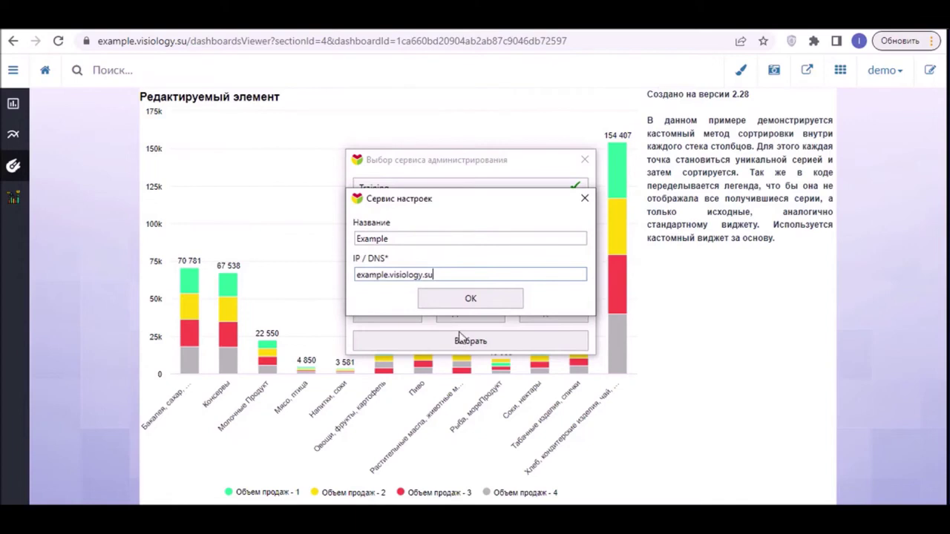
{"action": "left_click", "coordinate": [474, 301]}
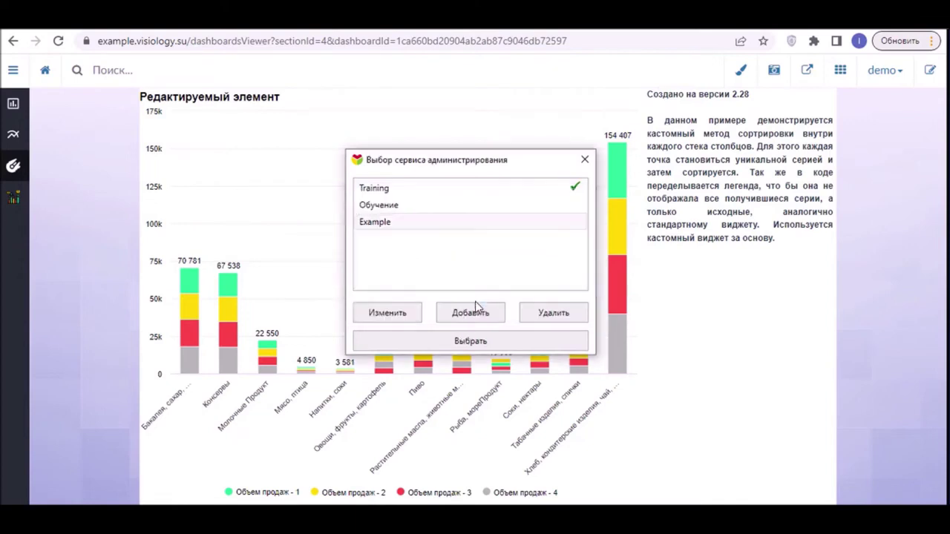
{"action": "left_click", "coordinate": [469, 342]}
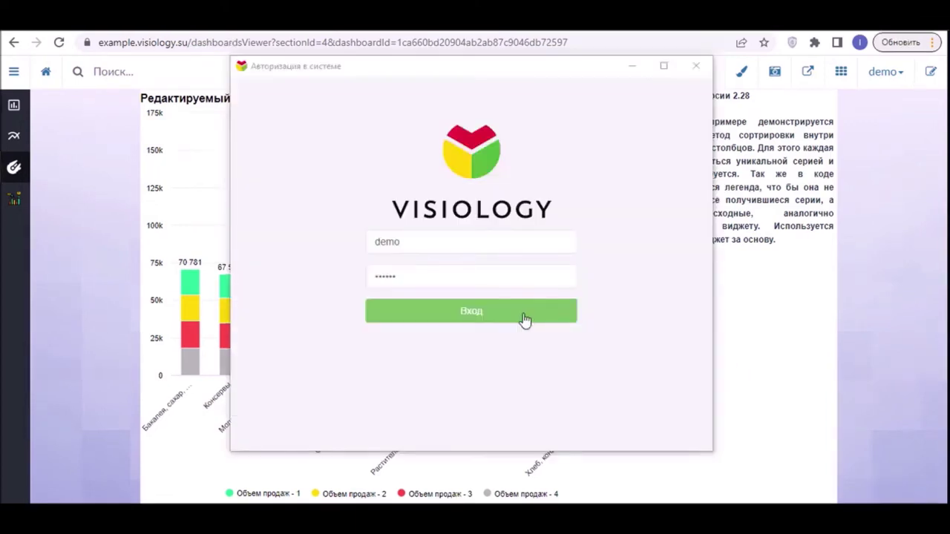
{"action": "left_click", "coordinate": [541, 323]}
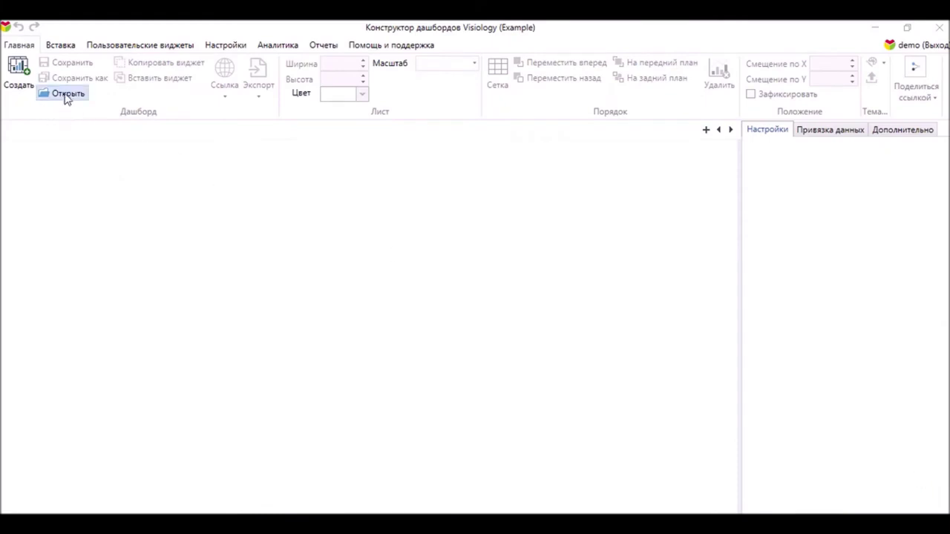
Open the dashboard Public | Сортировка в стеке по возрастанию, widening the name column of the dashboard list to read the titles.
{"action": "left_click", "coordinate": [66, 94]}
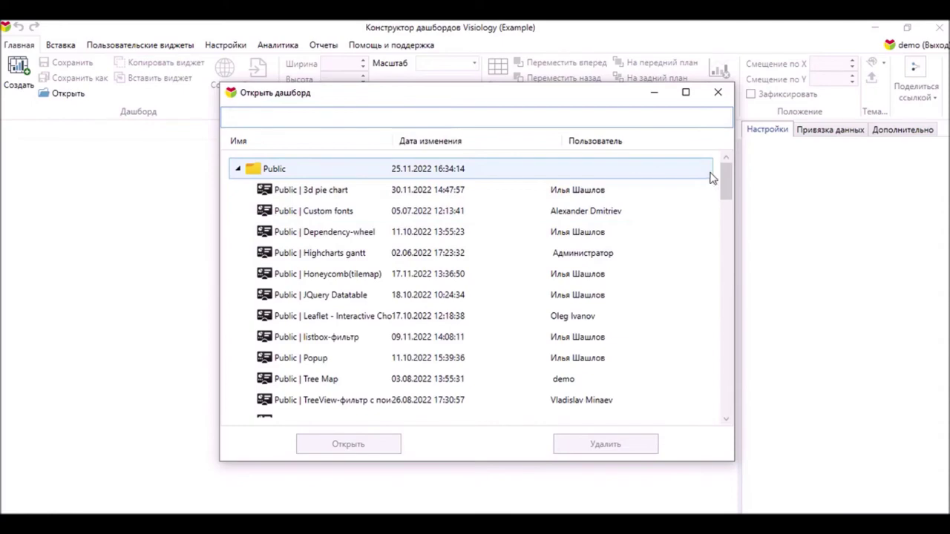
{"action": "scroll", "coordinate": [734, 200], "scroll_direction": "down", "scroll_amount": 1}
{"action": "left_click_drag", "start_coordinate": [730, 194], "coordinate": [742, 242]}
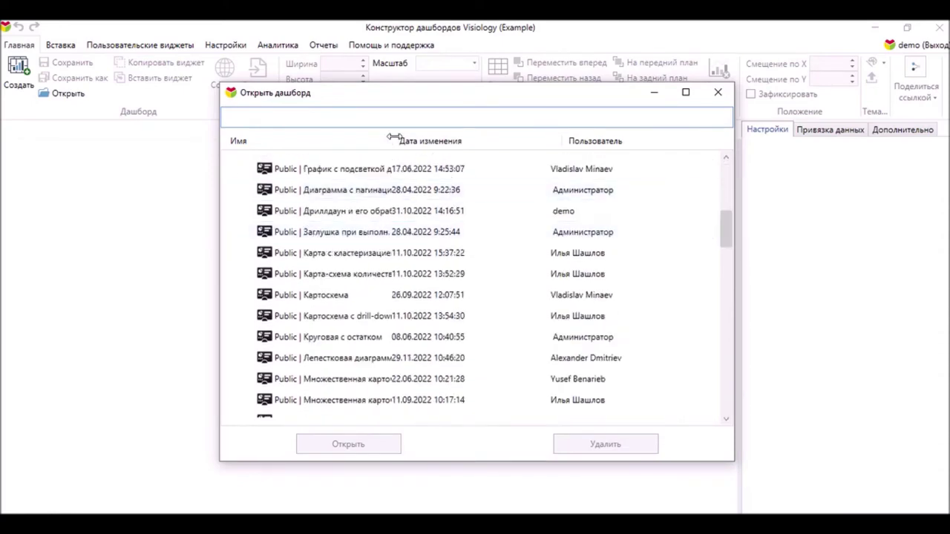
{"action": "left_click_drag", "start_coordinate": [393, 141], "coordinate": [542, 158]}
{"action": "left_click_drag", "start_coordinate": [725, 227], "coordinate": [737, 276]}
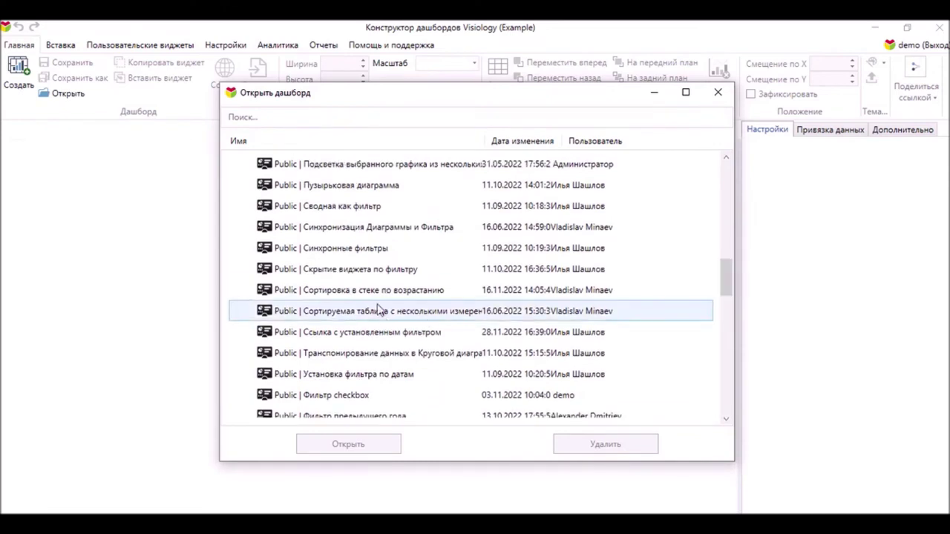
{"action": "left_click", "coordinate": [375, 295]}
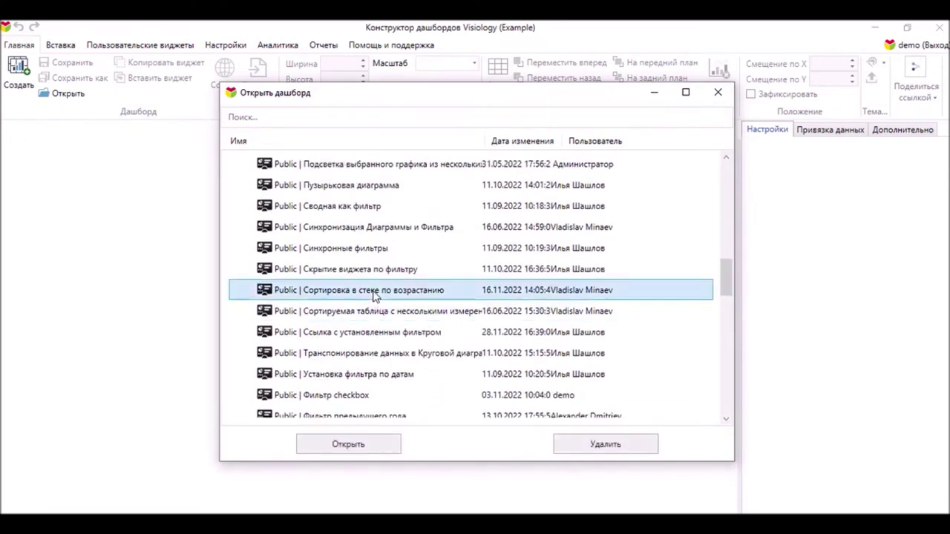
{"action": "left_click", "coordinate": [363, 447]}
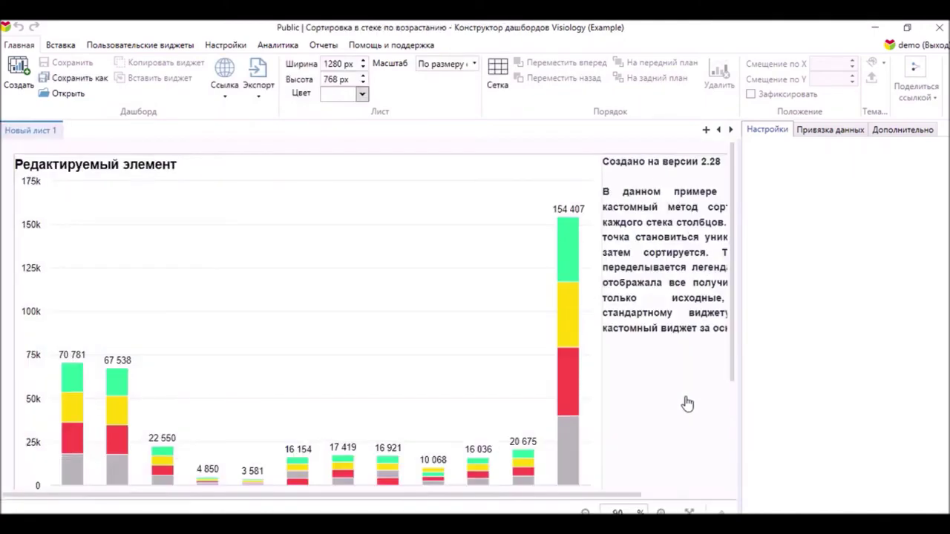
Select the example's custom stacked-column widget and examine the measures, column dimensions and row dimensions of its ViQube query.
{"action": "scroll", "coordinate": [687, 402], "scroll_direction": "down", "scroll_amount": 1}
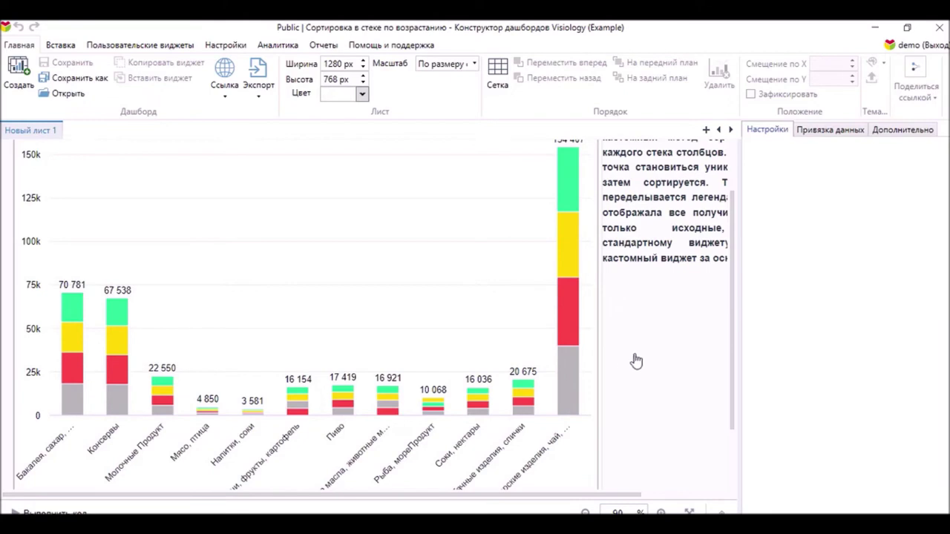
{"action": "left_click", "coordinate": [616, 315]}
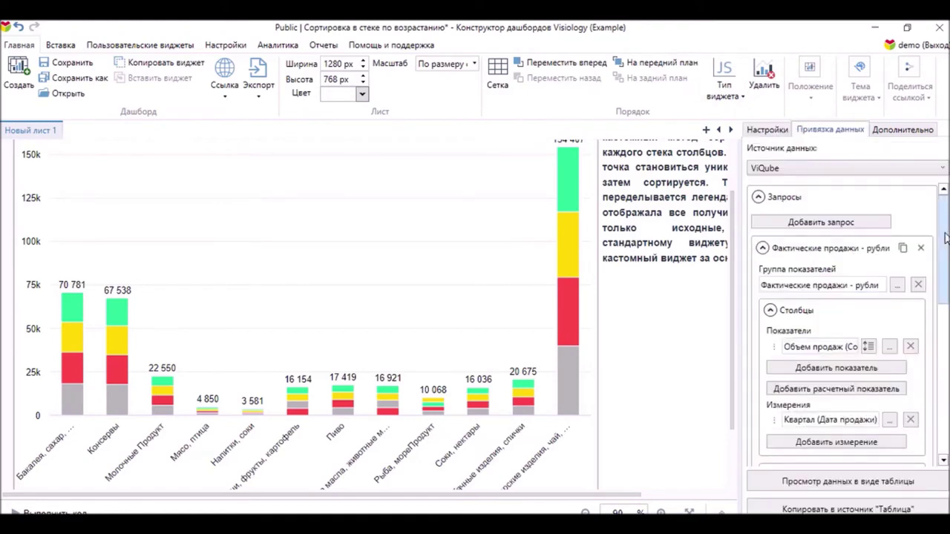
{"action": "scroll", "coordinate": [816, 319], "scroll_direction": "down", "scroll_amount": 1}
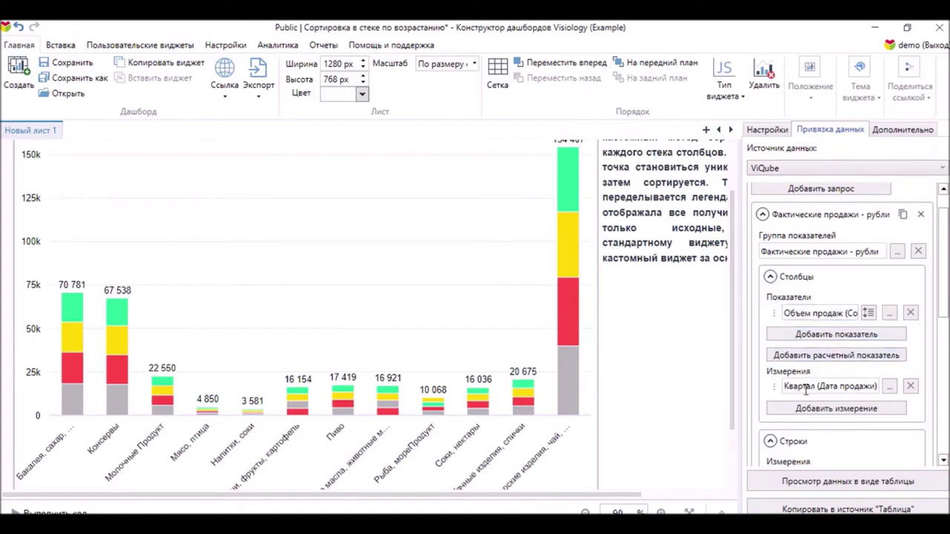
{"action": "scroll", "coordinate": [834, 383], "scroll_direction": "down", "scroll_amount": 3}
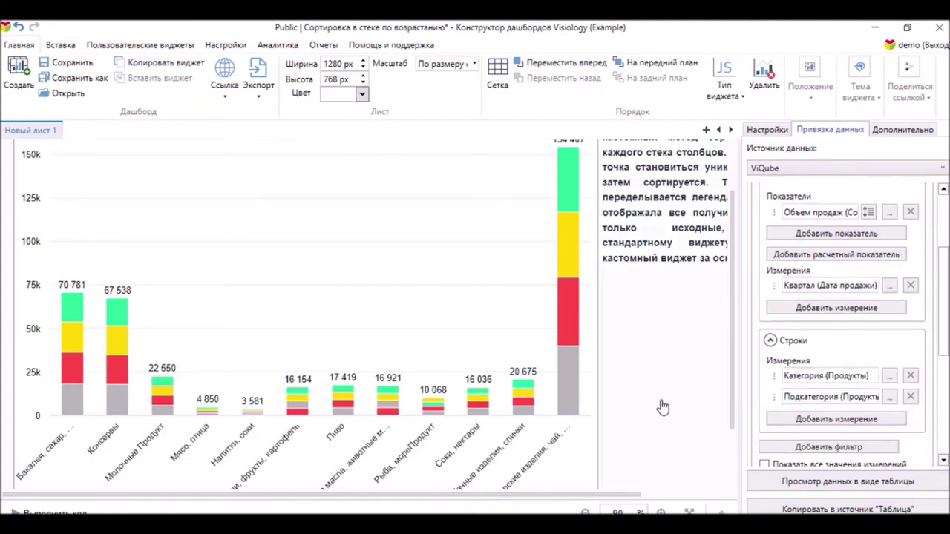
Expand the code editor of the stacked-column widget and select its entire JavaScript code.
{"action": "left_click_drag", "start_coordinate": [676, 496], "coordinate": [654, 253]}
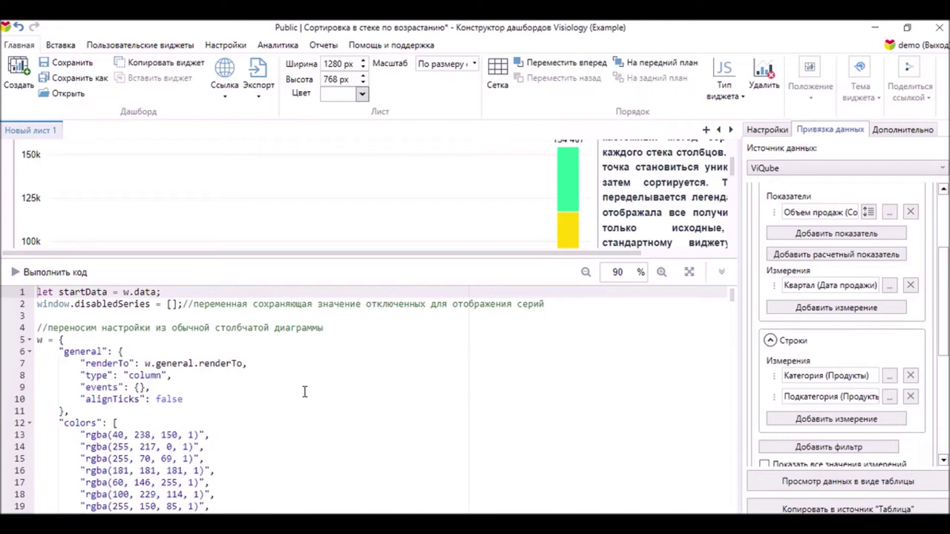
{"action": "left_click", "coordinate": [39, 293]}
{"action": "key", "text": "ctrl+a"}
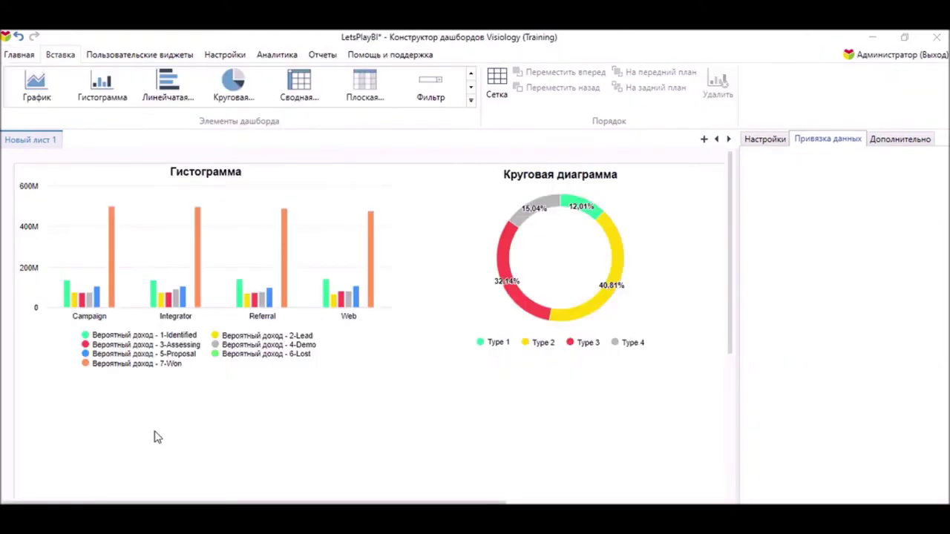
Switch back to the LetsPlayBI dashboard, insert an editable element (Редактируемый элемент) below the histogram and enlarge it.
{"action": "left_click", "coordinate": [470, 99]}
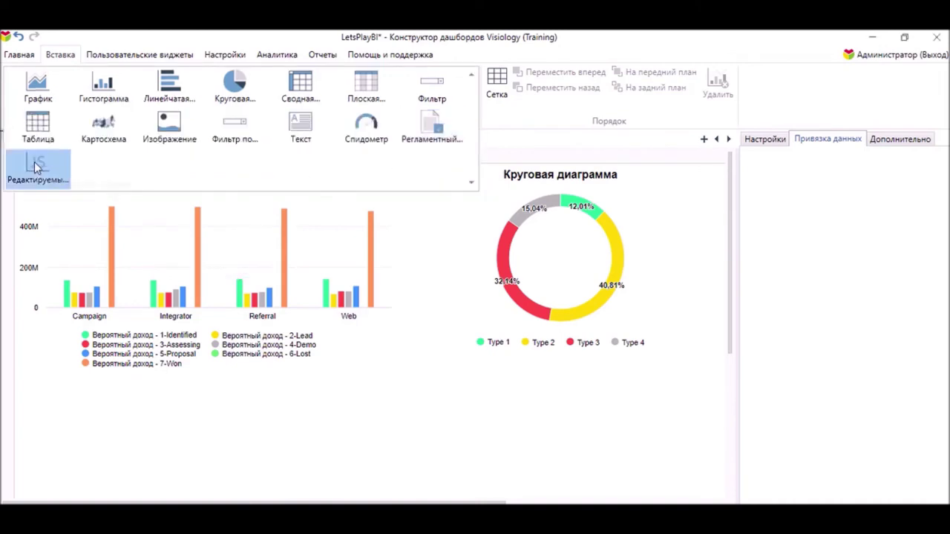
{"action": "left_click_drag", "start_coordinate": [37, 167], "coordinate": [124, 430]}
{"action": "scroll", "coordinate": [417, 329], "scroll_direction": "down", "scroll_amount": 3}
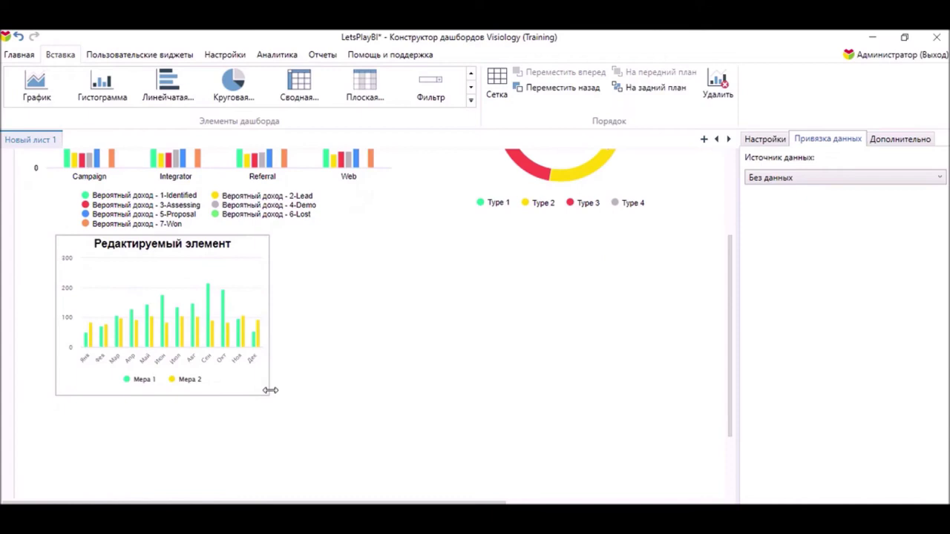
{"action": "left_click_drag", "start_coordinate": [268, 397], "coordinate": [329, 457]}
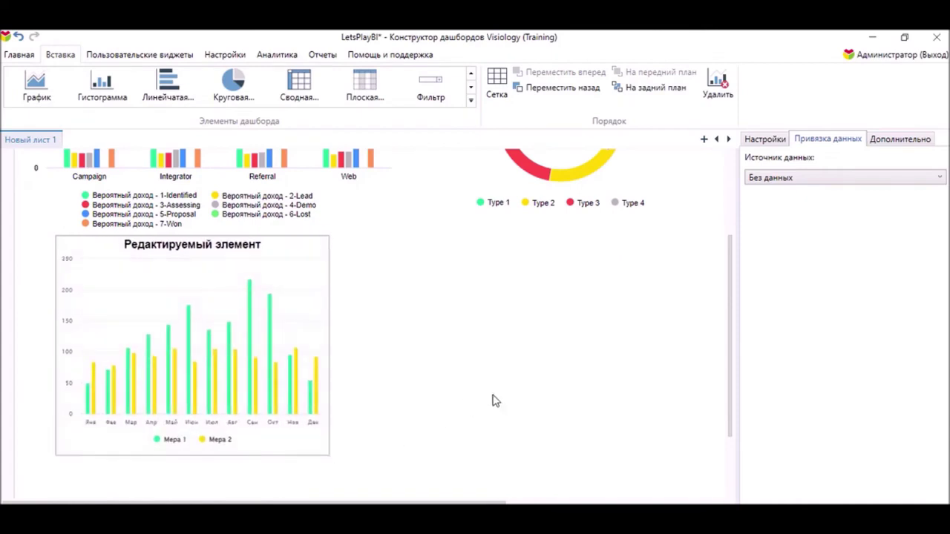
Set the editable element's data source to ViQube and add a query on the measure group LetPlayBI_Показатели.
{"action": "left_click", "coordinate": [811, 180]}
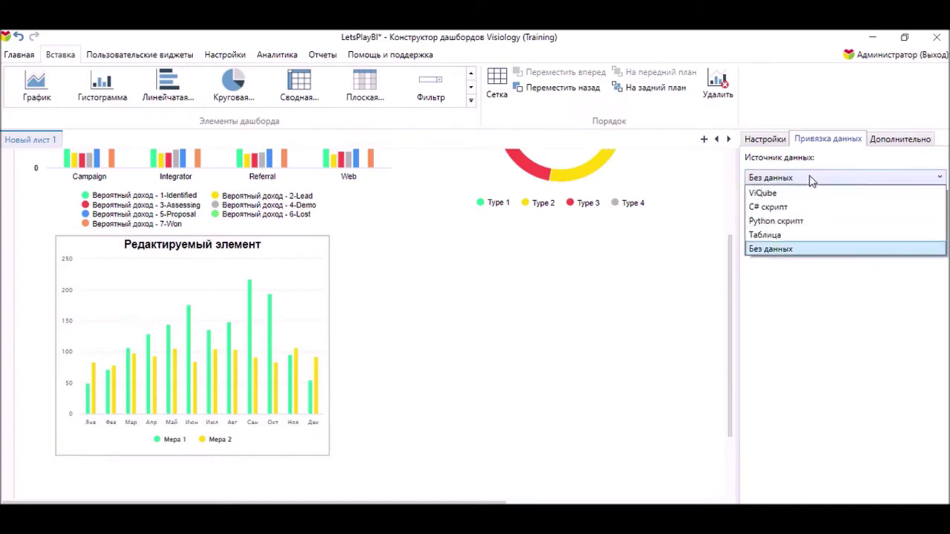
{"action": "left_click", "coordinate": [807, 193]}
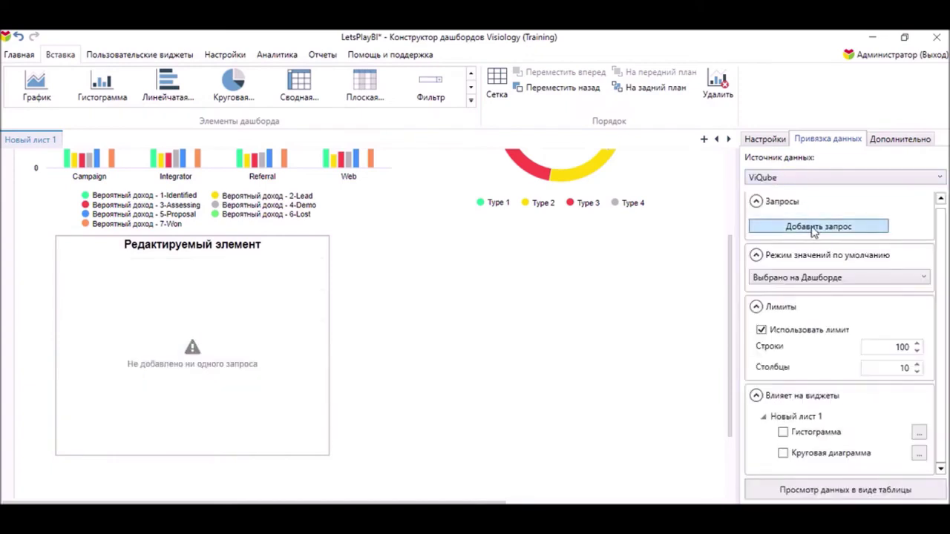
{"action": "left_click", "coordinate": [813, 227]}
{"action": "left_click", "coordinate": [808, 318]}
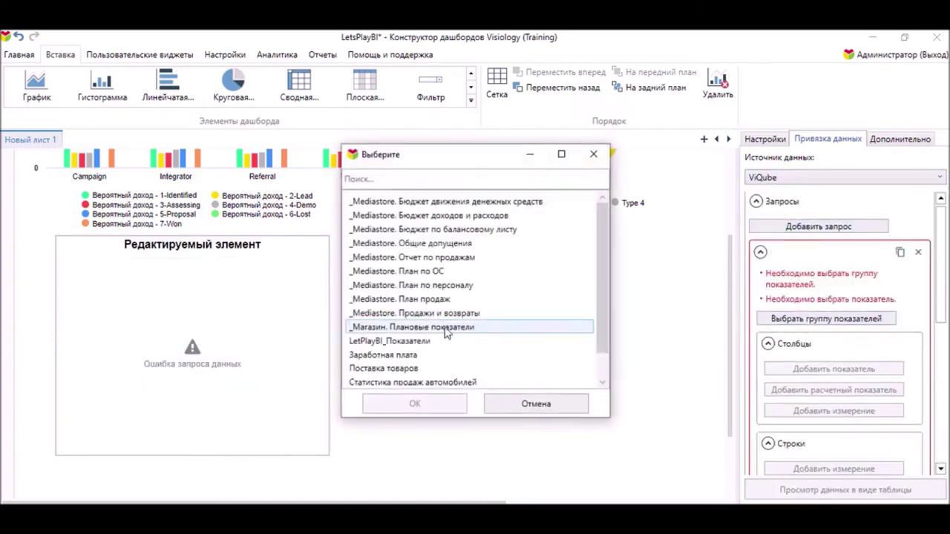
{"action": "scroll", "coordinate": [446, 333], "scroll_direction": "down", "scroll_amount": 1}
{"action": "left_click", "coordinate": [404, 313]}
{"action": "left_click", "coordinate": [438, 408]}
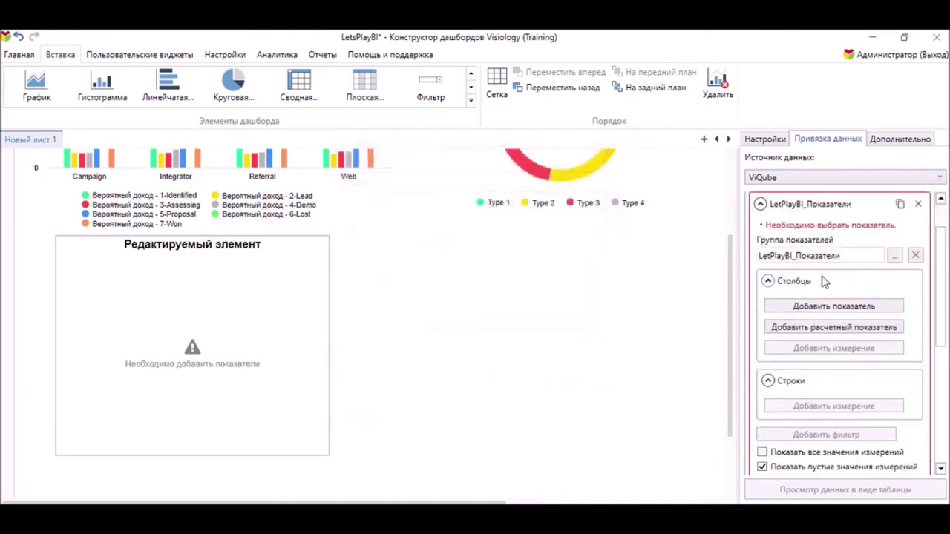
Add the measure Вероятный доход to the columns of the editable element's query.
{"action": "left_click", "coordinate": [820, 307]}
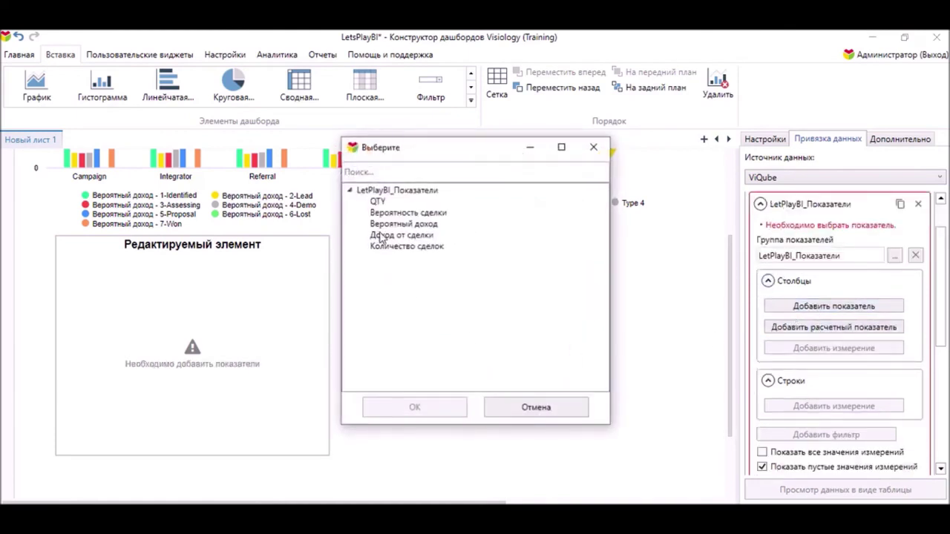
{"action": "left_click", "coordinate": [396, 224]}
{"action": "left_click", "coordinate": [420, 408]}
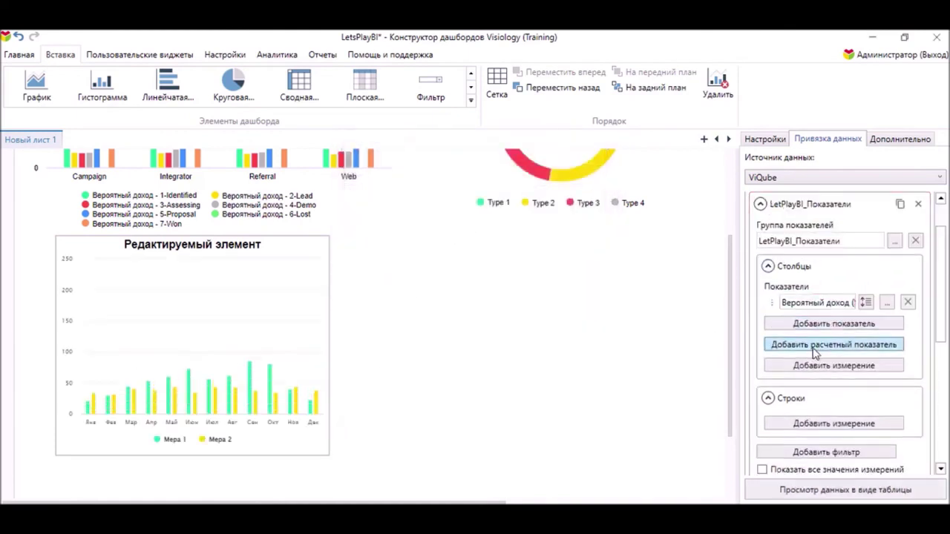
Add the dimension Этап сделки from LetPlayBI_Сделки to the query's columns.
{"action": "left_click", "coordinate": [824, 367]}
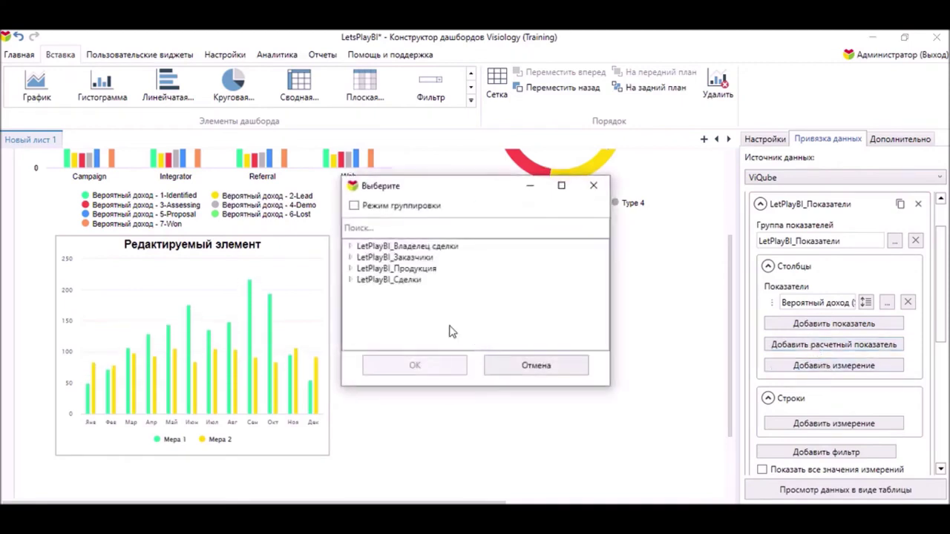
{"action": "left_click", "coordinate": [350, 281]}
{"action": "scroll", "coordinate": [487, 292], "scroll_direction": "down", "scroll_amount": 2}
{"action": "left_click", "coordinate": [393, 345]}
{"action": "left_click", "coordinate": [414, 365]}
Open the dimension selection for the rows of the editable element's query.
{"action": "scroll", "coordinate": [794, 348], "scroll_direction": "down", "scroll_amount": 3}
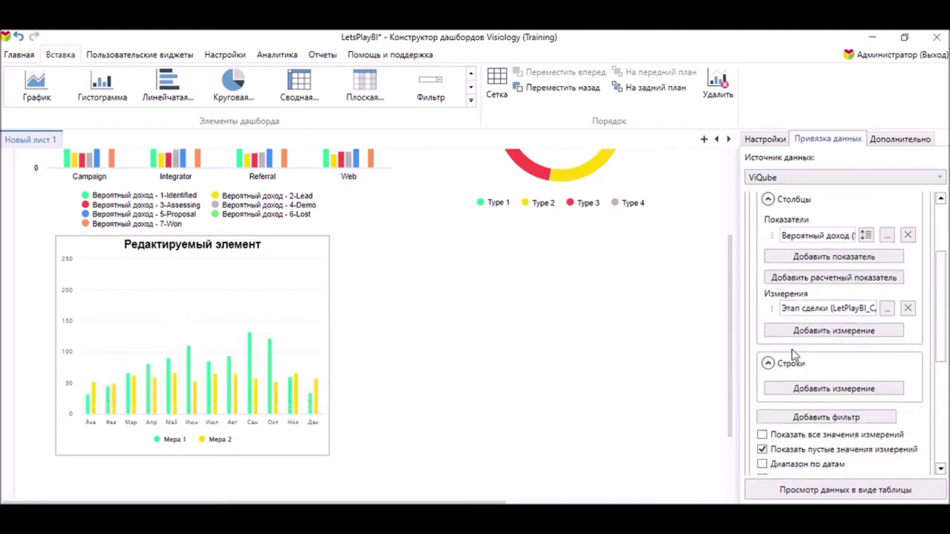
{"action": "left_click", "coordinate": [794, 355]}
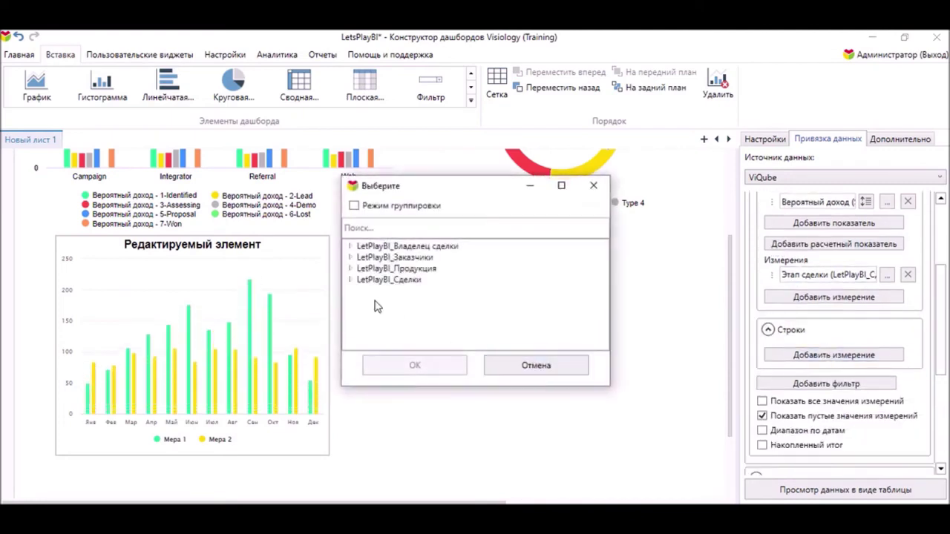